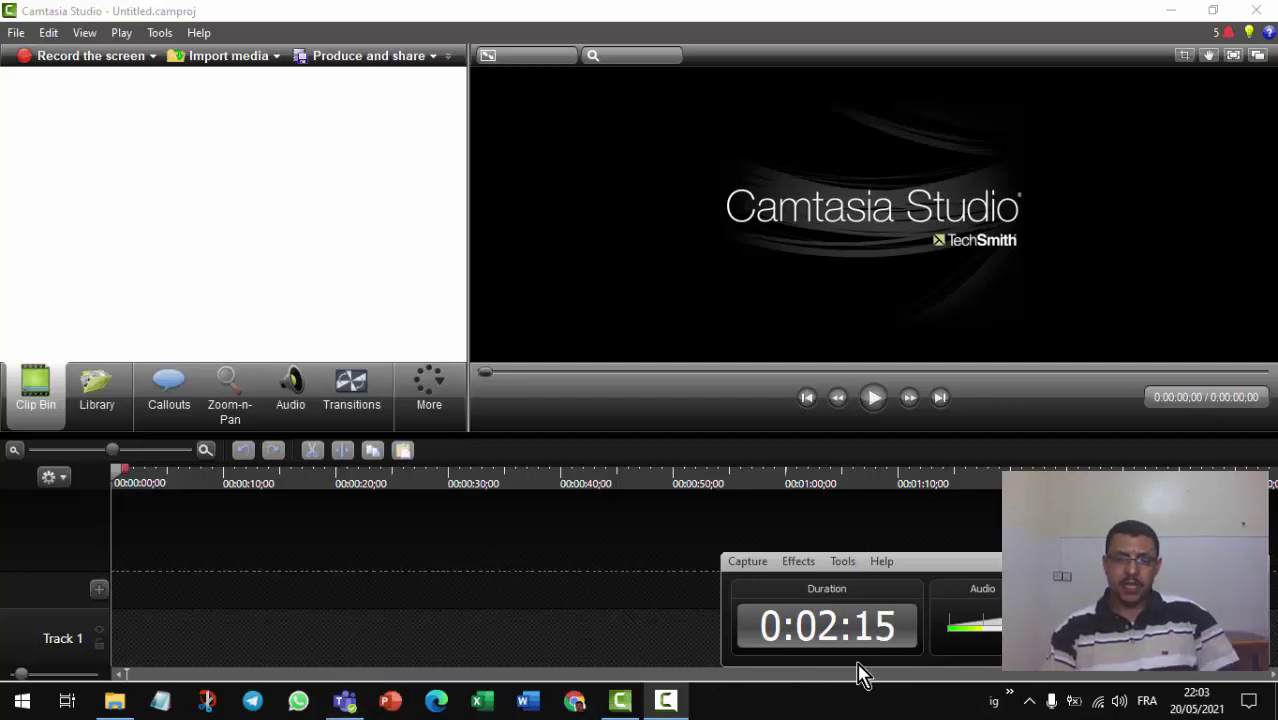
# Switch to Microsoft Teams and open the setup of a new meeting in the General channel with the camera off.
pyautogui.click(344, 700)
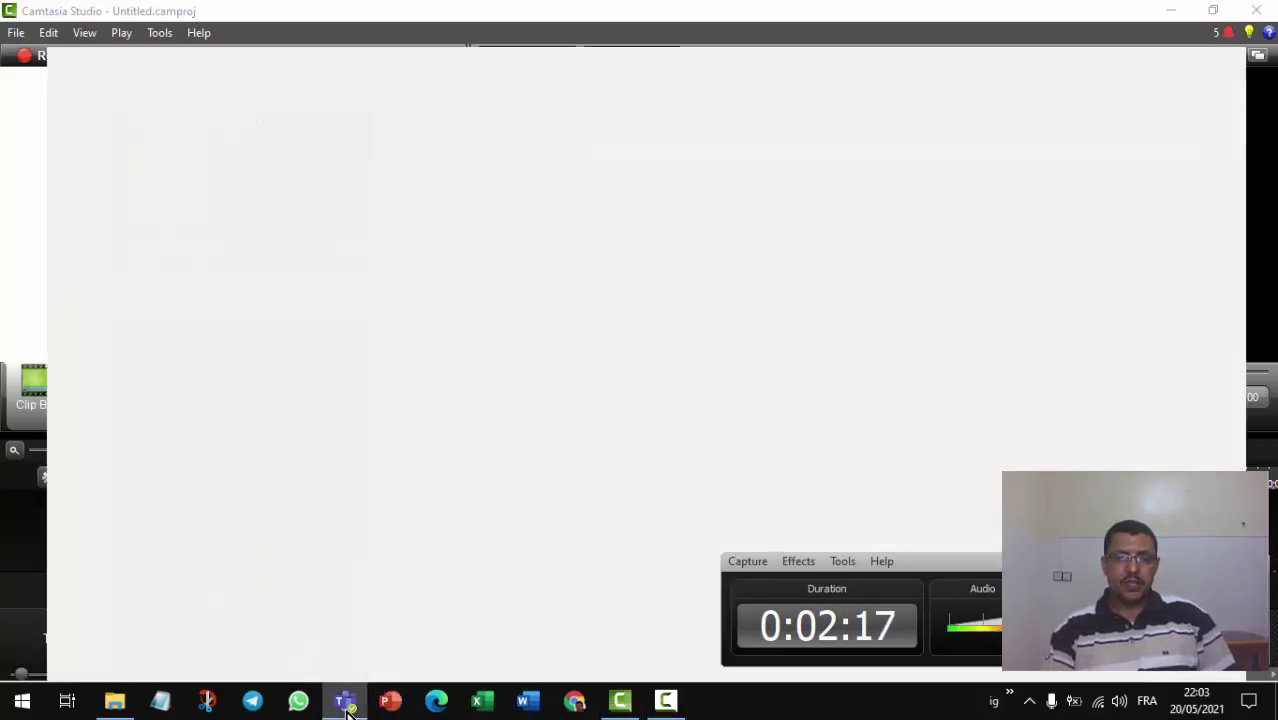
pyautogui.moveTo(985, 68); pyautogui.dragTo(984, 57)
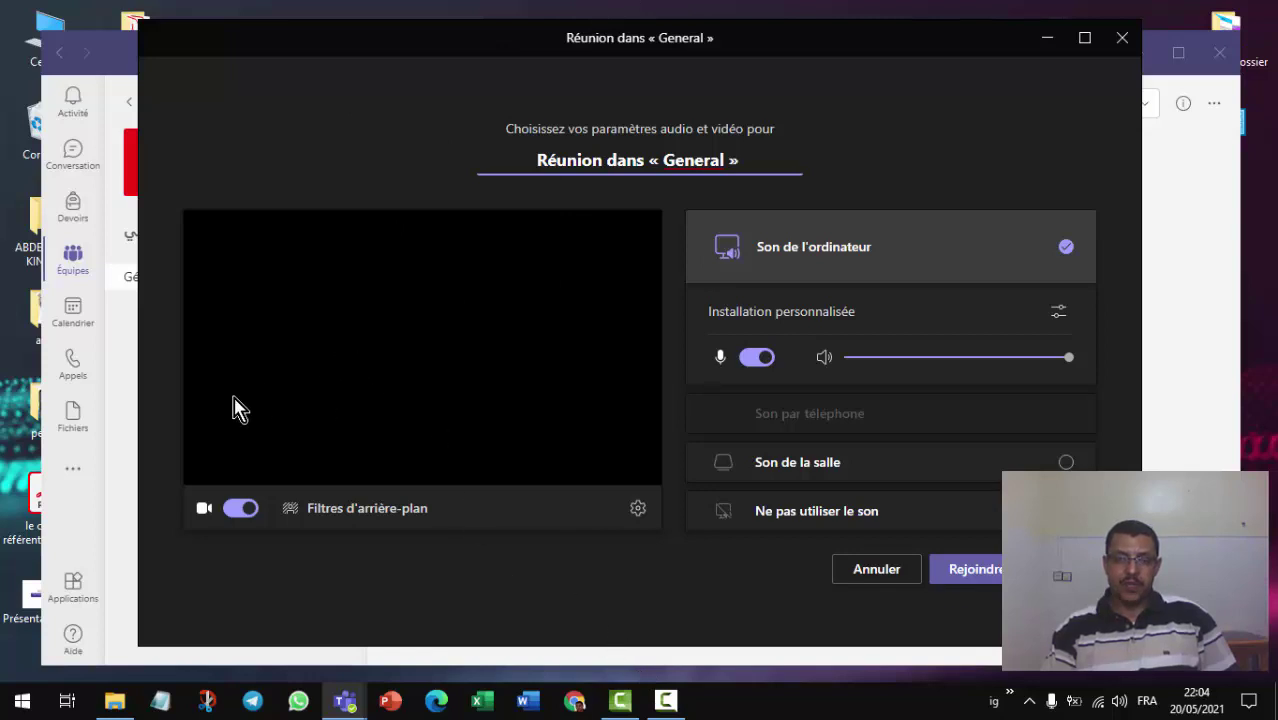
pyautogui.click(240, 508)
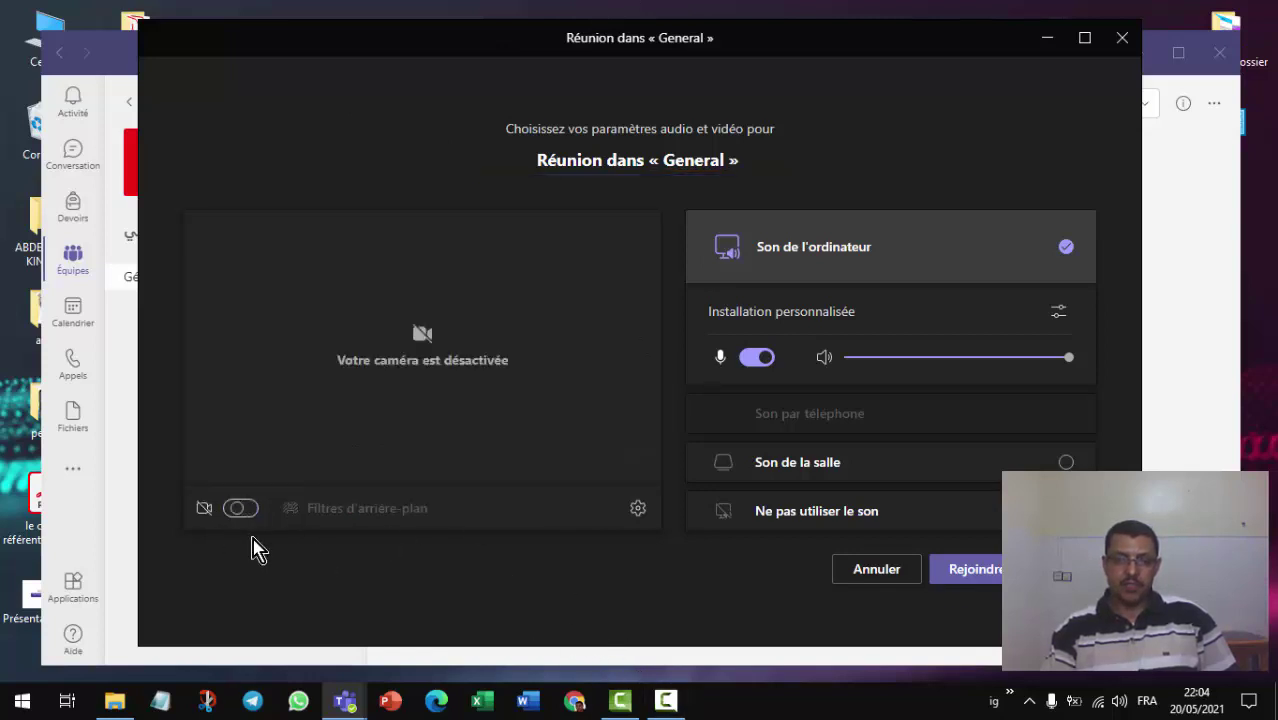
# Return to the Teams meeting setup, turn the camera on and minimize the screen recorder window.
pyautogui.click(657, 706)
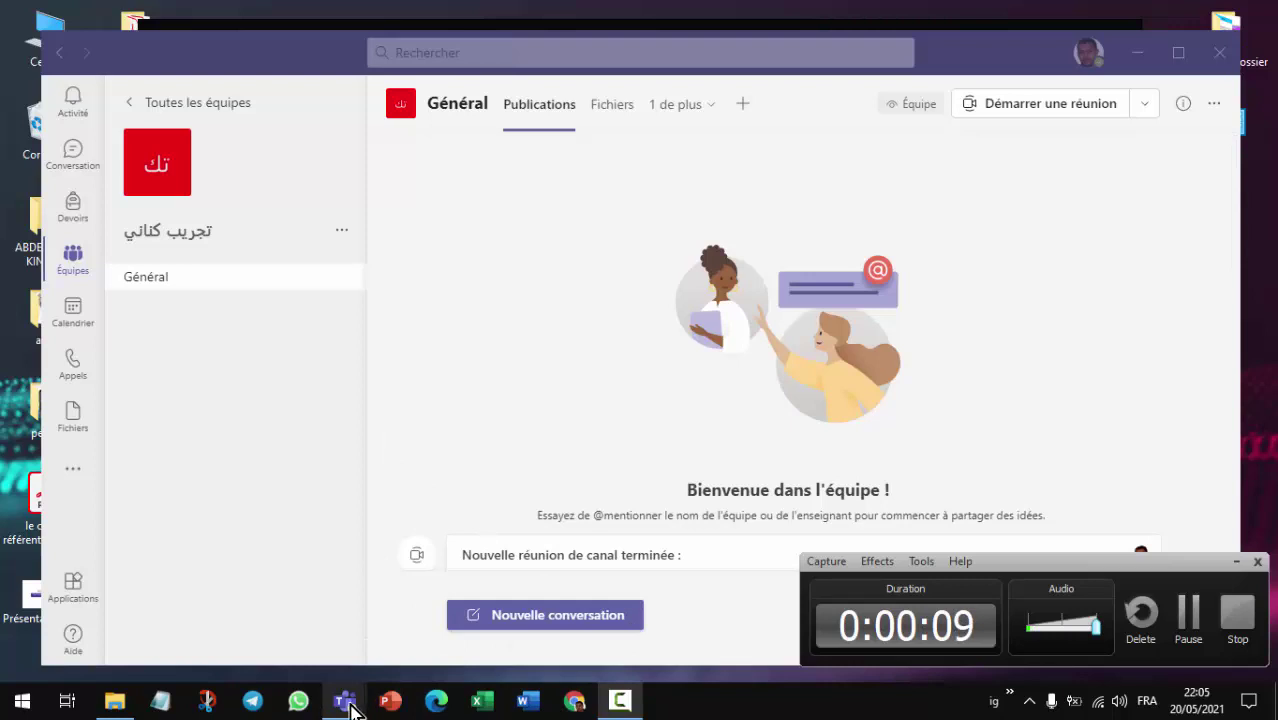
pyautogui.moveTo(350, 705)
pyautogui.click(430, 612)
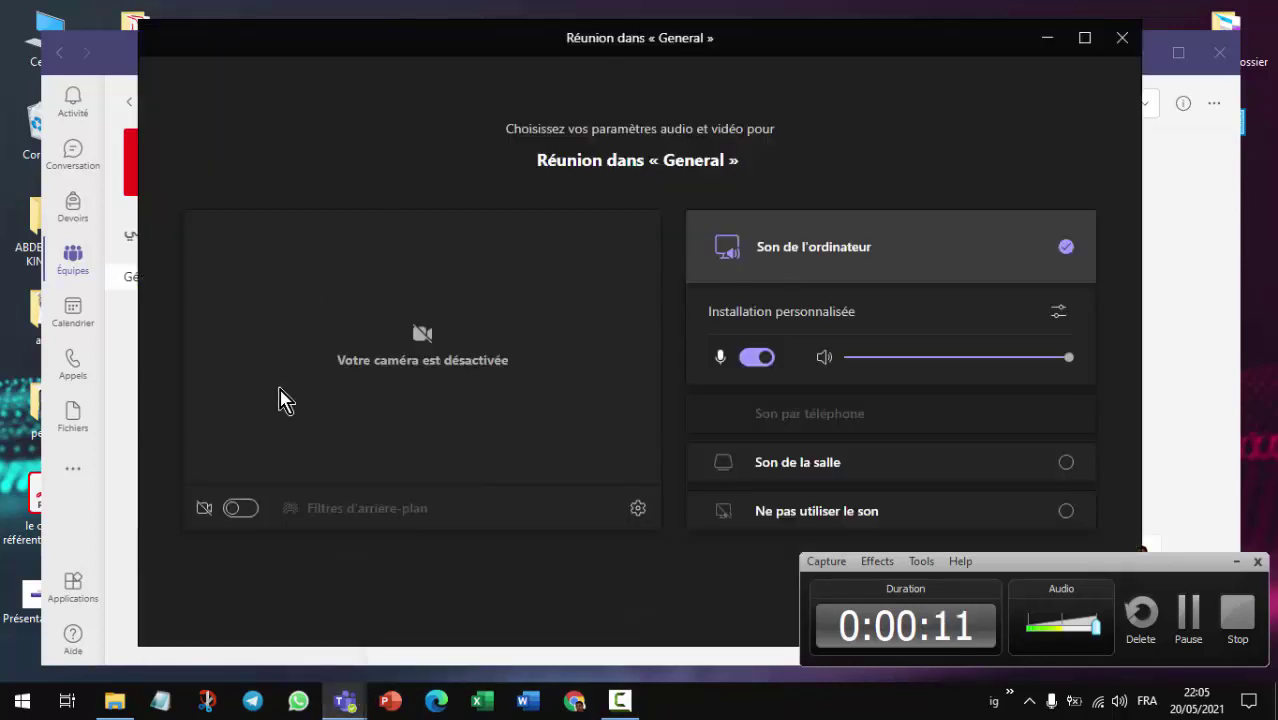
pyautogui.click(241, 508)
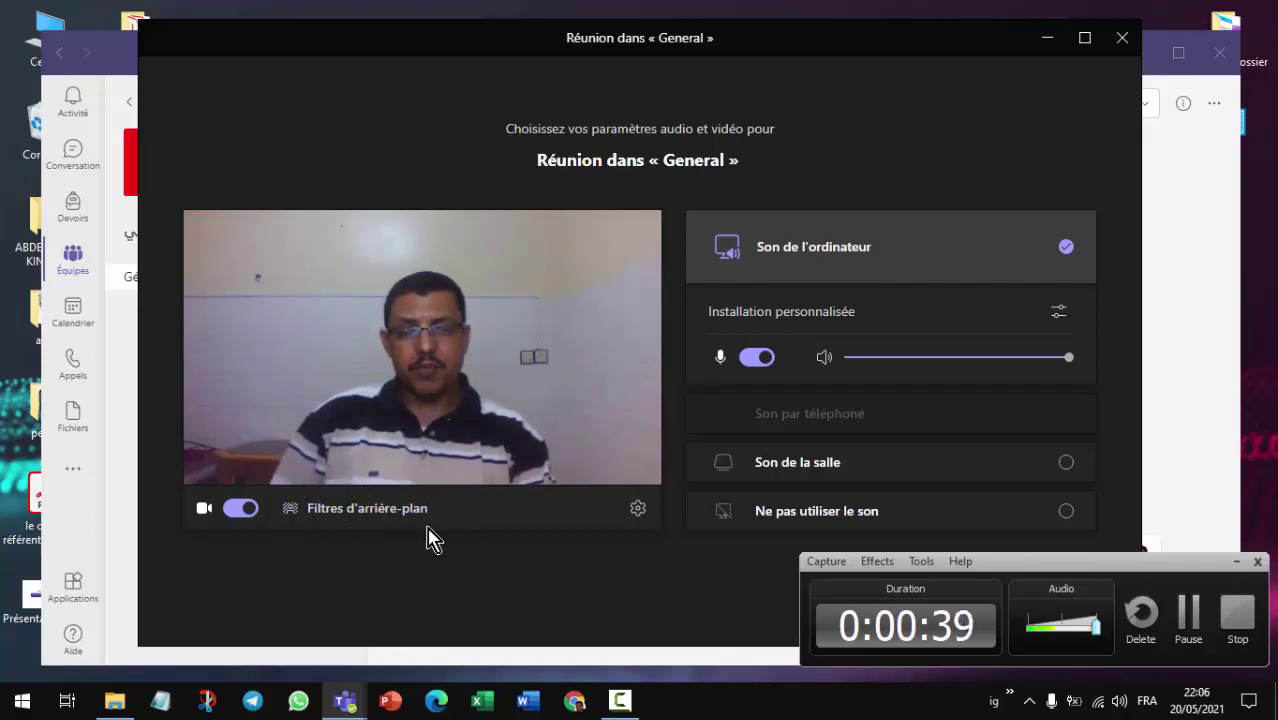
pyautogui.click(1236, 563)
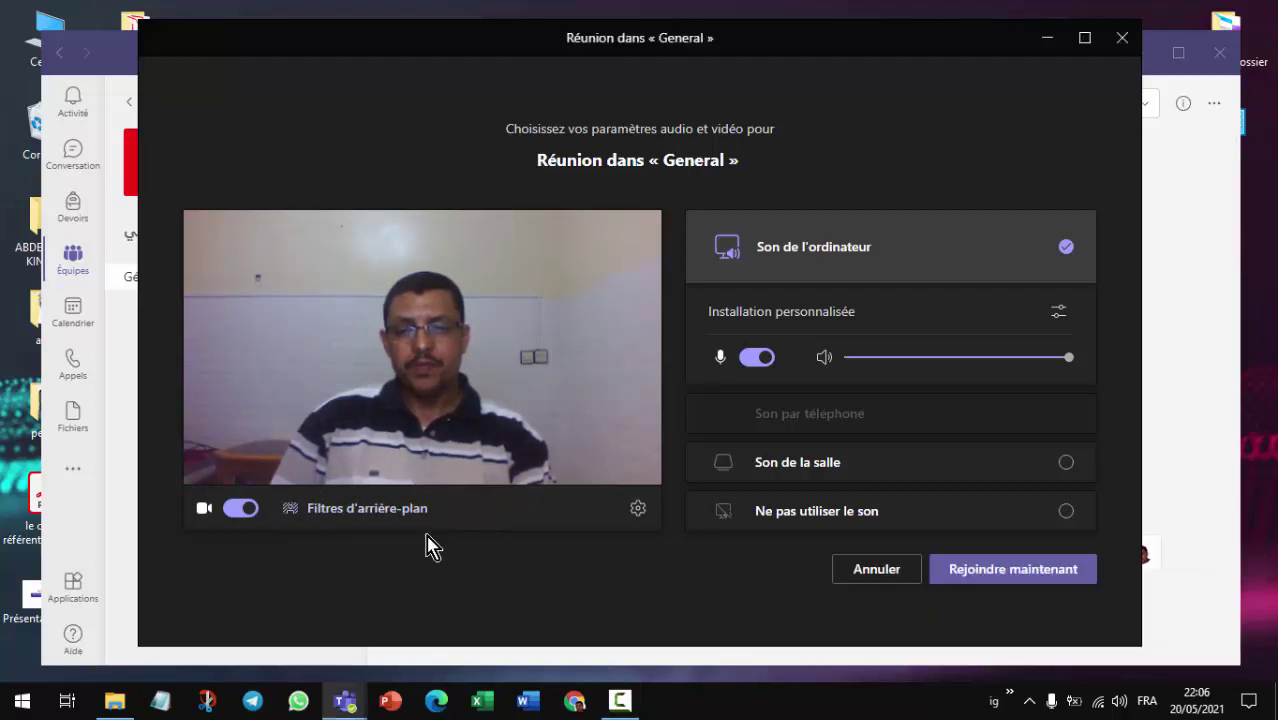
# Open the camera's background filters and browse the available background images.
pyautogui.click(353, 512)
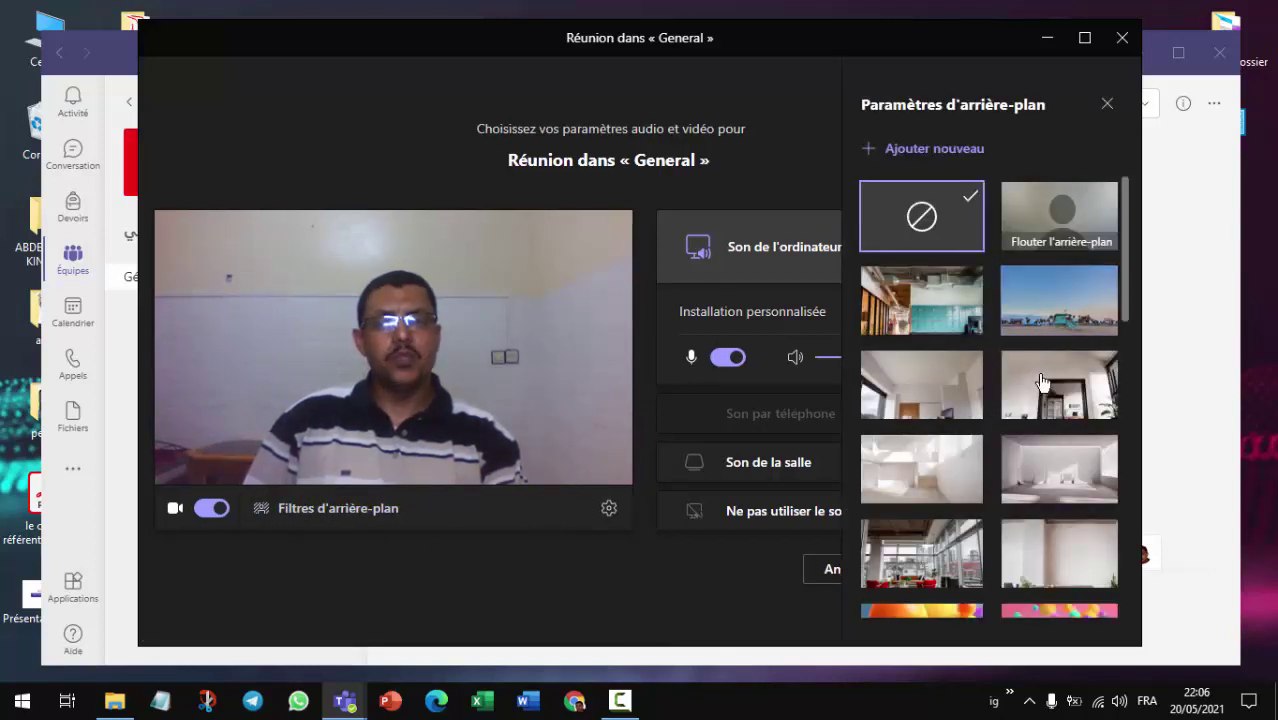
pyautogui.scroll(-5, 1040, 390)
pyautogui.scroll(-3, 1040, 390)
pyautogui.scroll(10, 1048, 340)
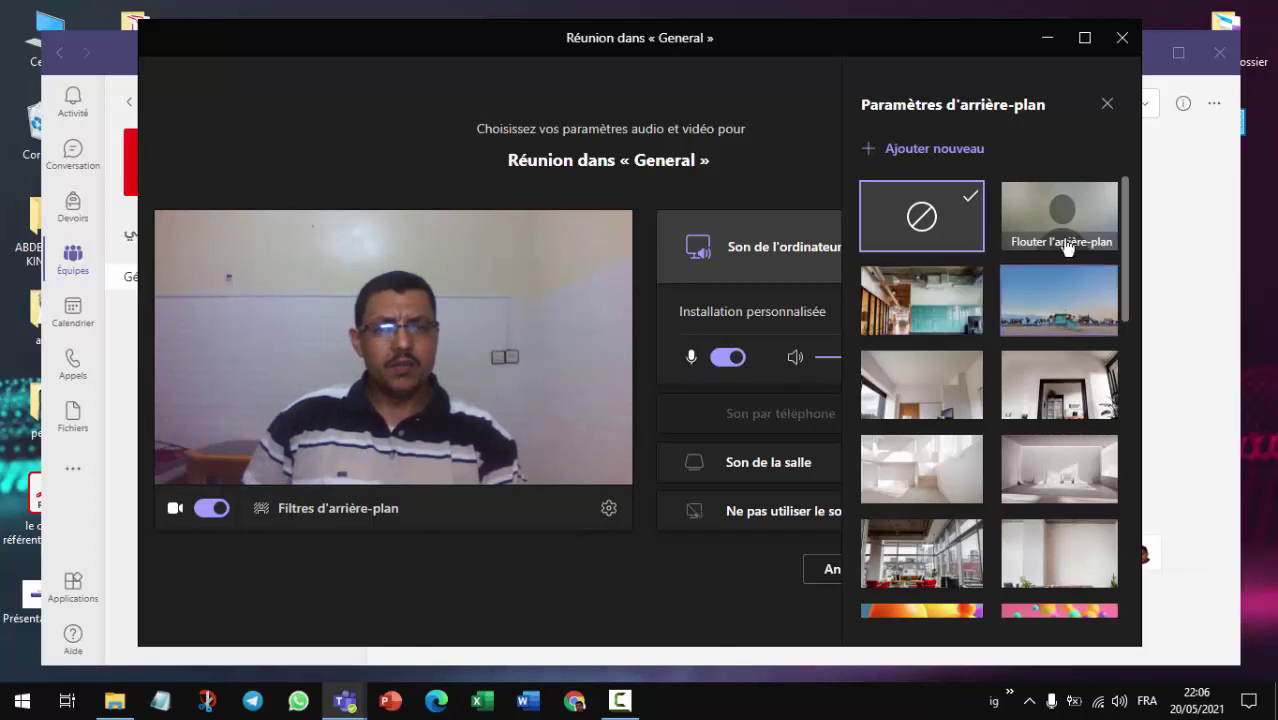
# Try the background blur, followed by the beach, bright room, black-framed mirror and glass-walled office backgrounds.
pyautogui.click(1065, 218)
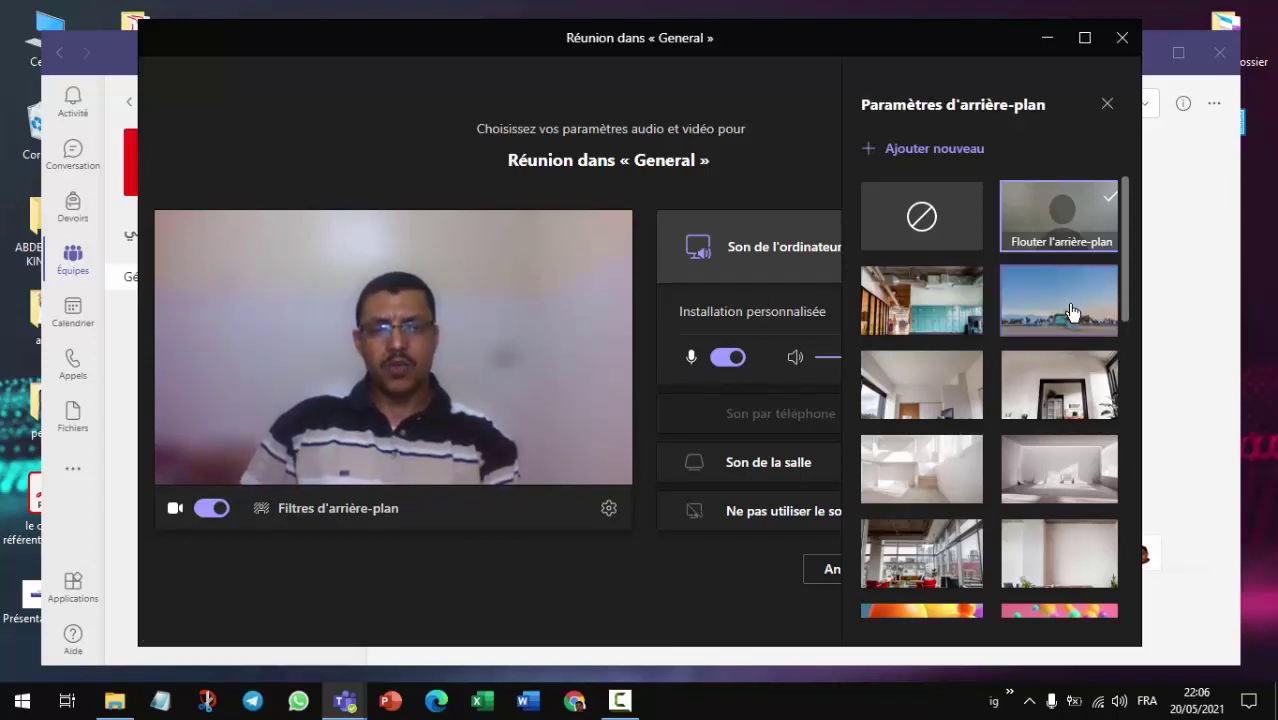
pyautogui.click(1002, 318)
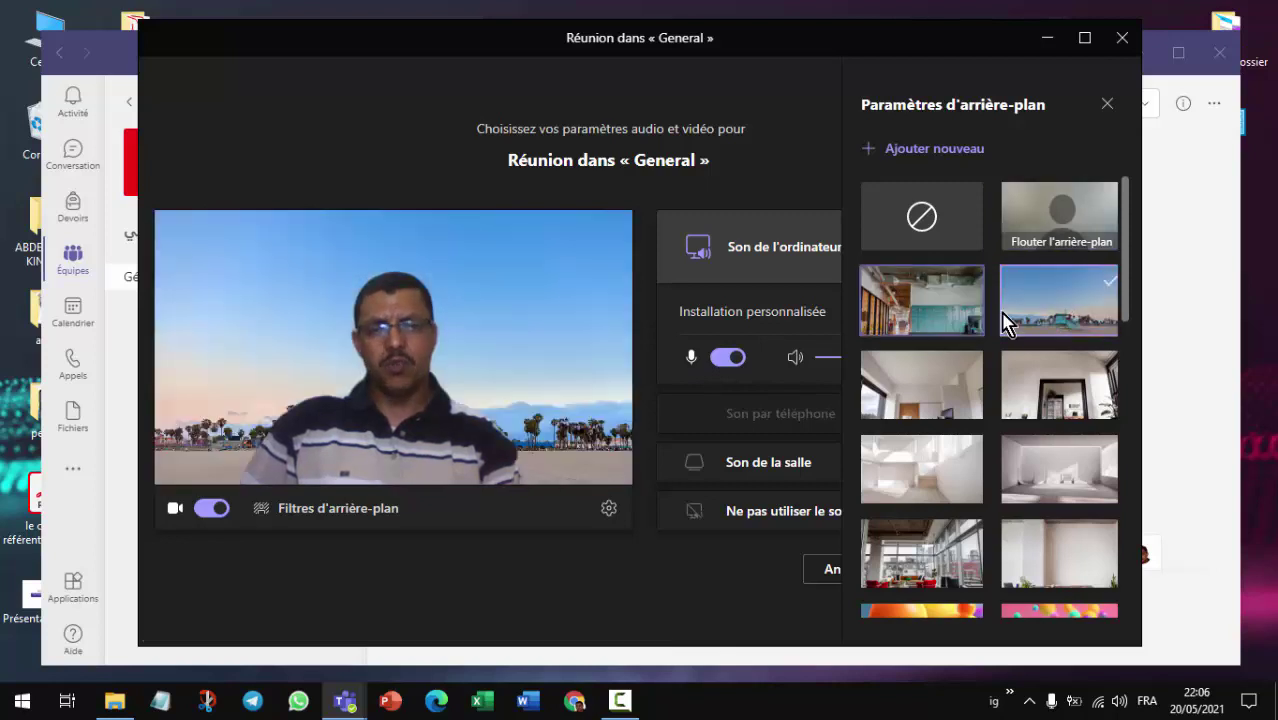
pyautogui.click(948, 414)
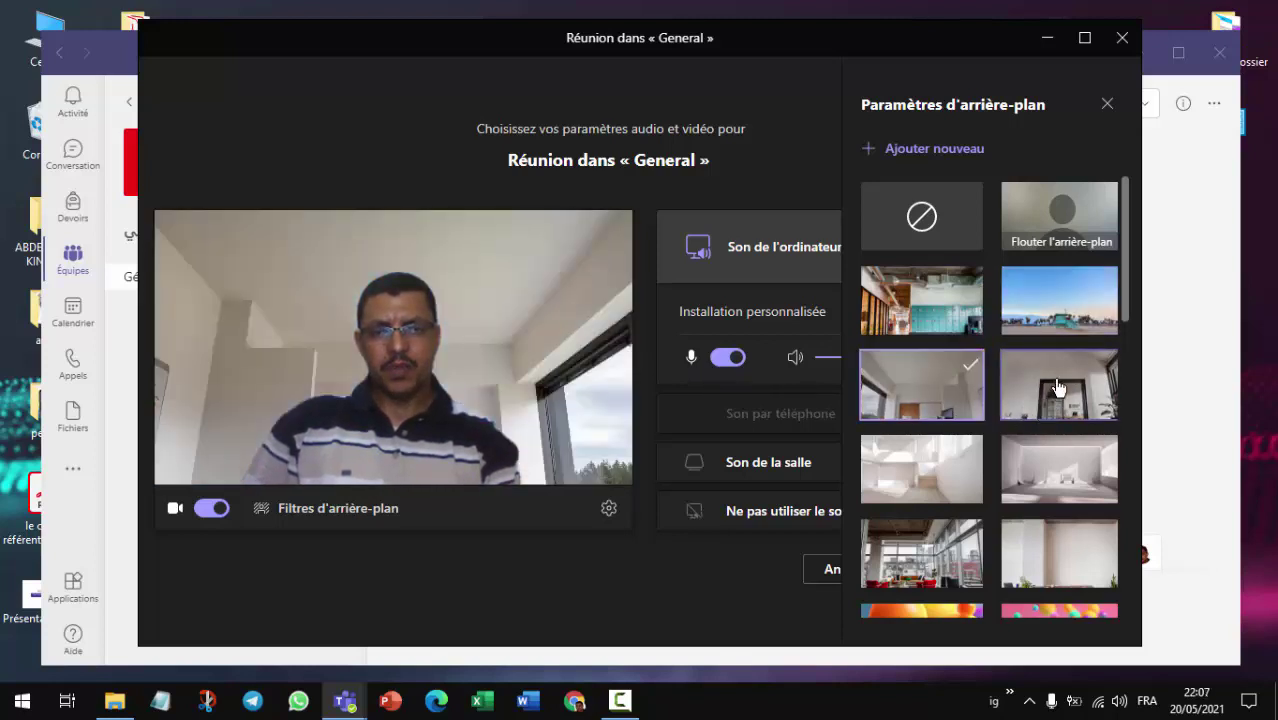
pyautogui.click(1059, 403)
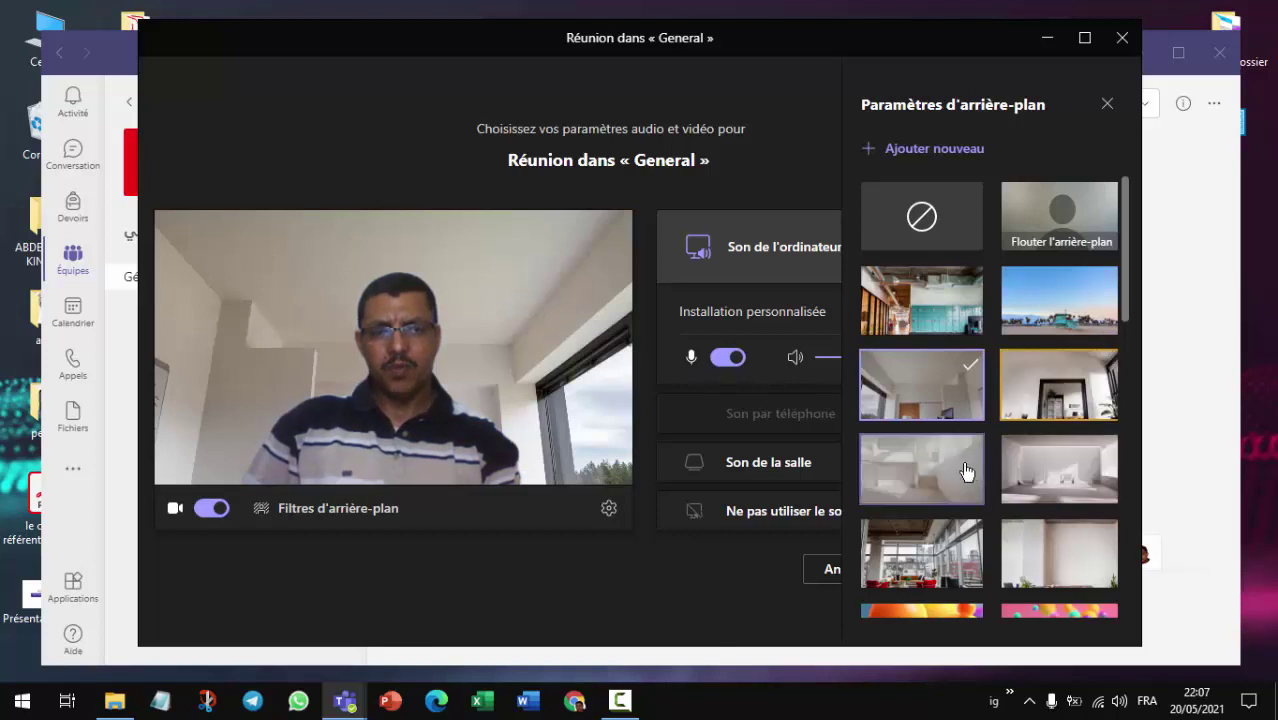
pyautogui.scroll(-3, 955, 473)
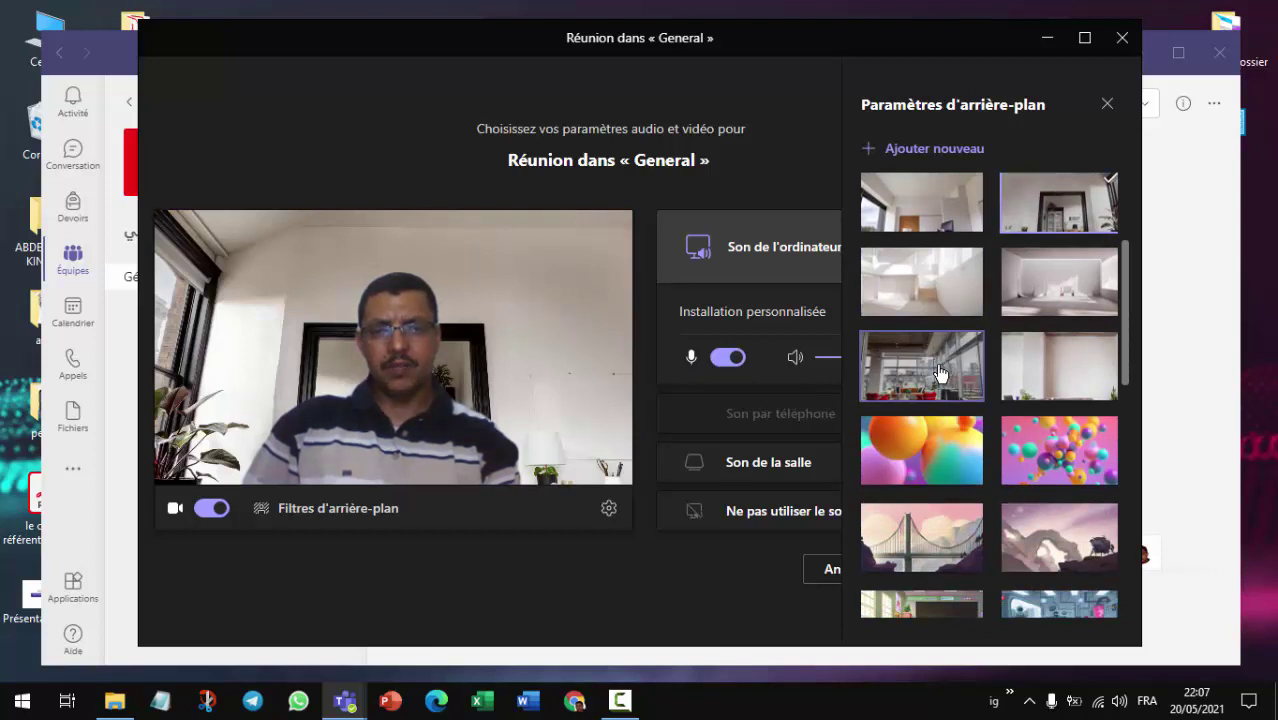
pyautogui.click(940, 373)
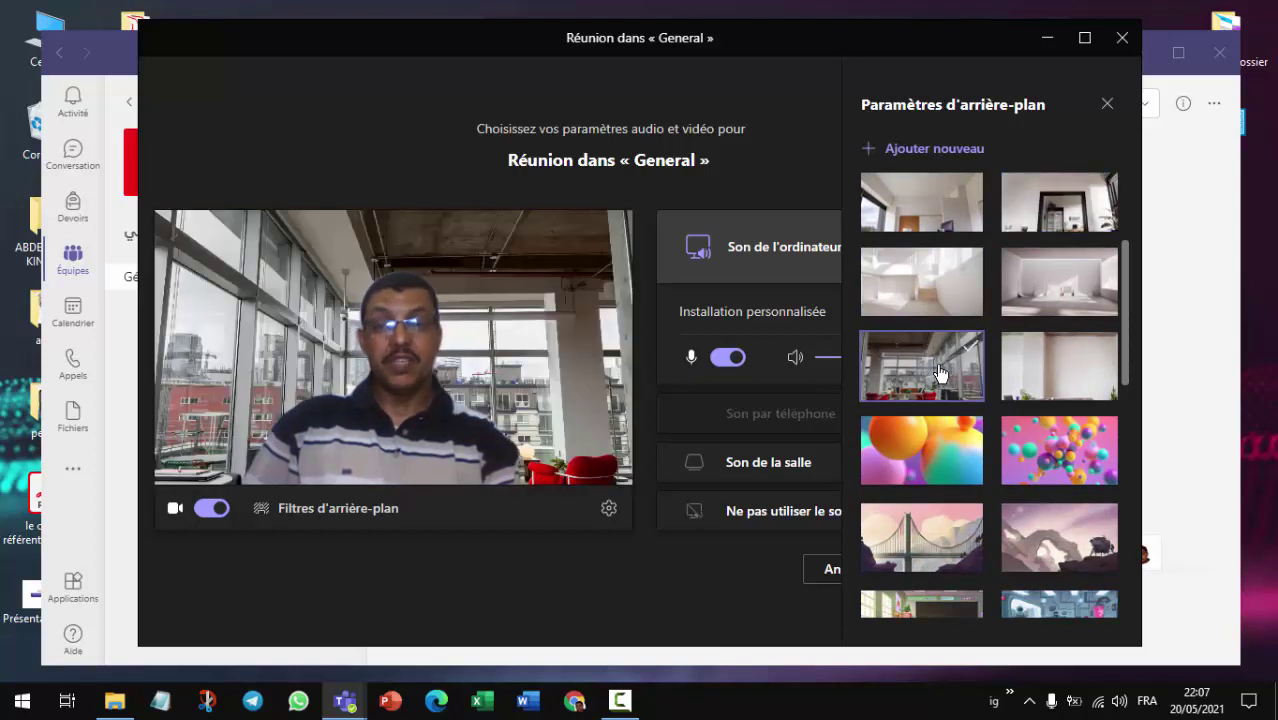
pyautogui.scroll(-6, 975, 390)
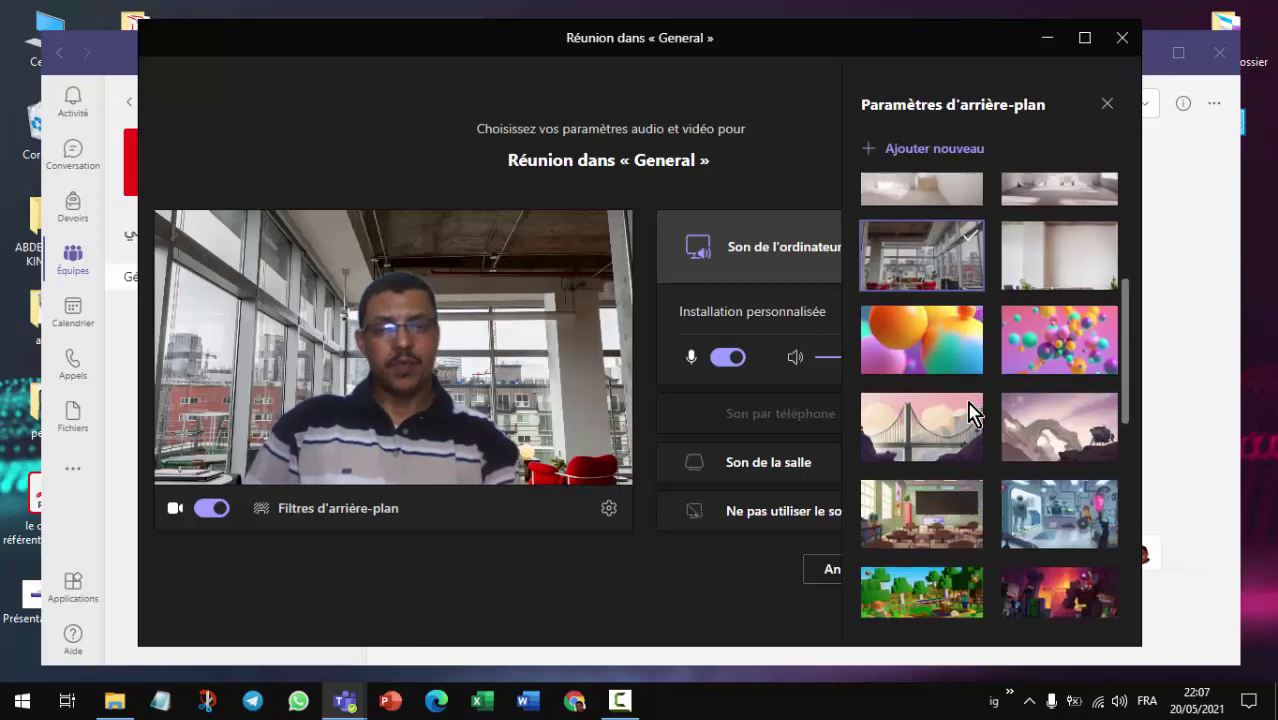
pyautogui.scroll(10, 1005, 405)
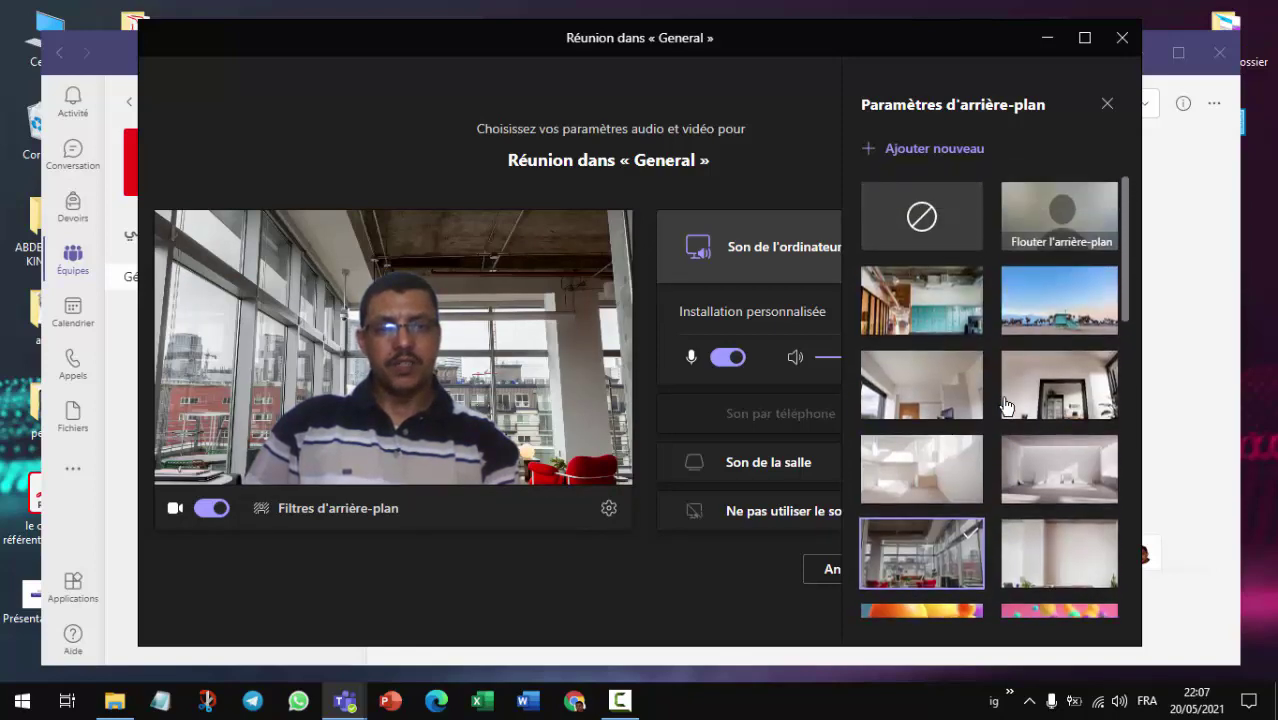
# Add the green image chromat1.png from the F: drive as a custom camera background.
pyautogui.click(936, 155)
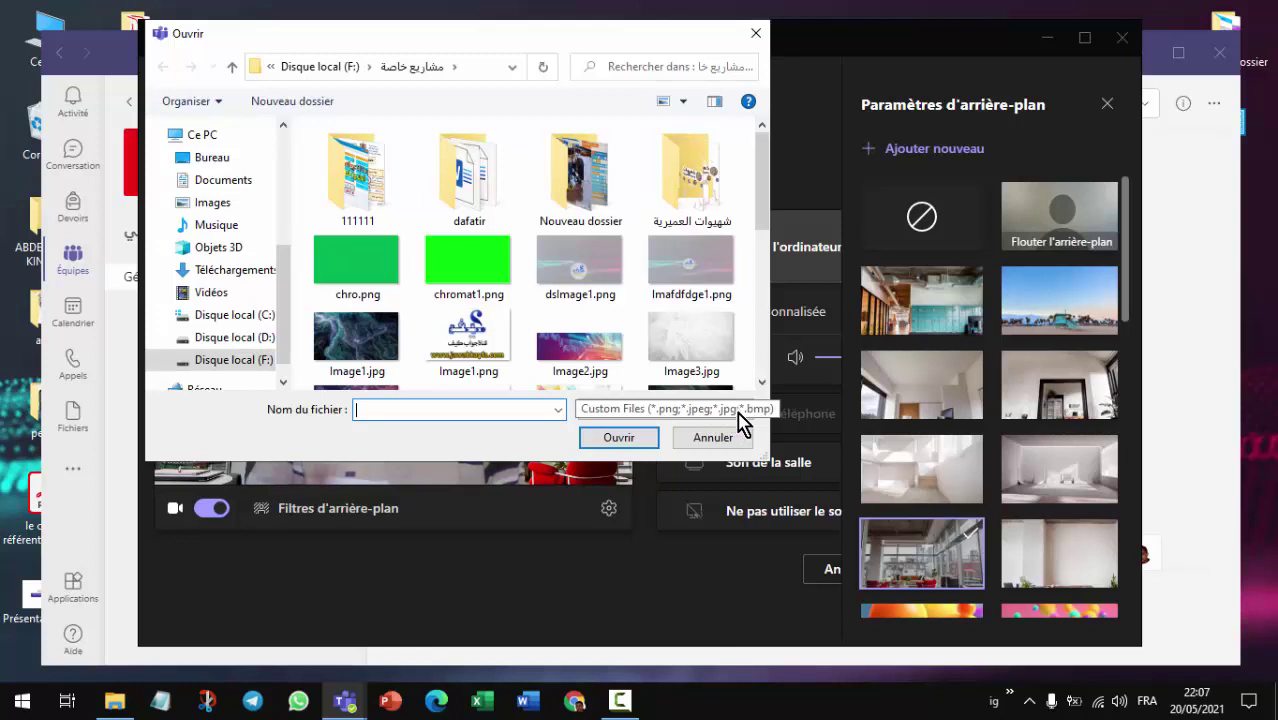
pyautogui.click(469, 267)
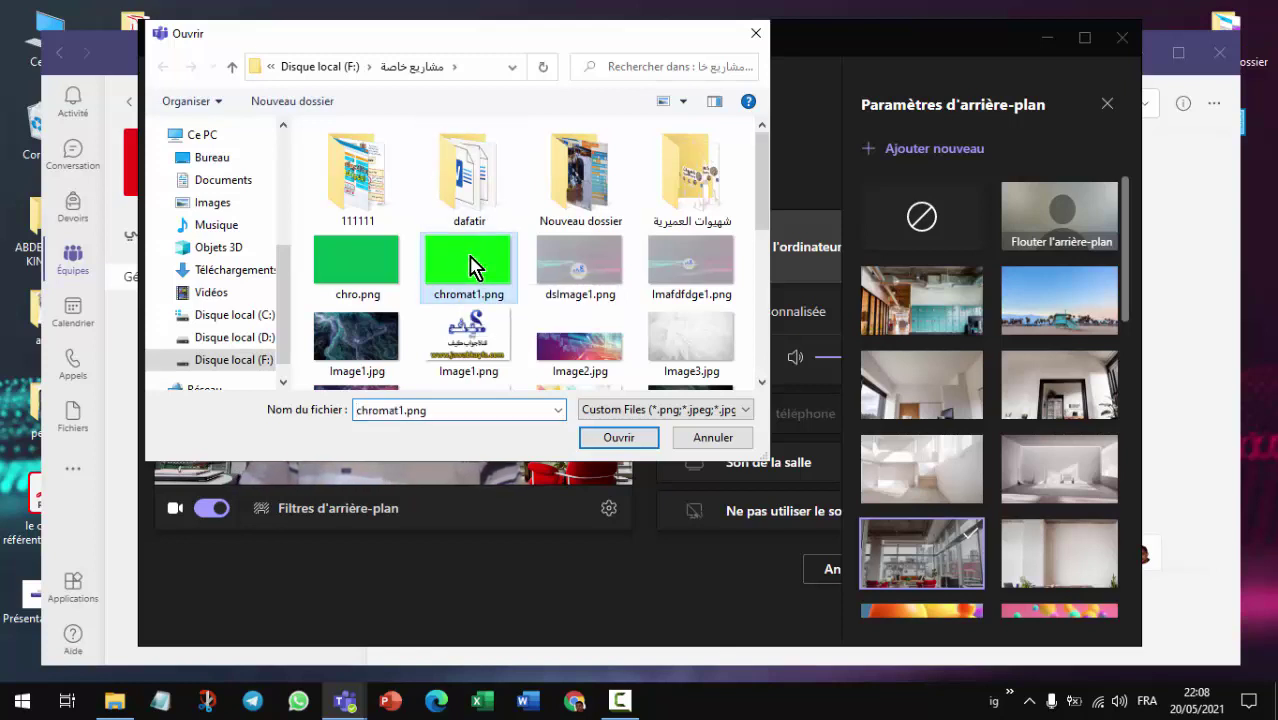
pyautogui.click(626, 441)
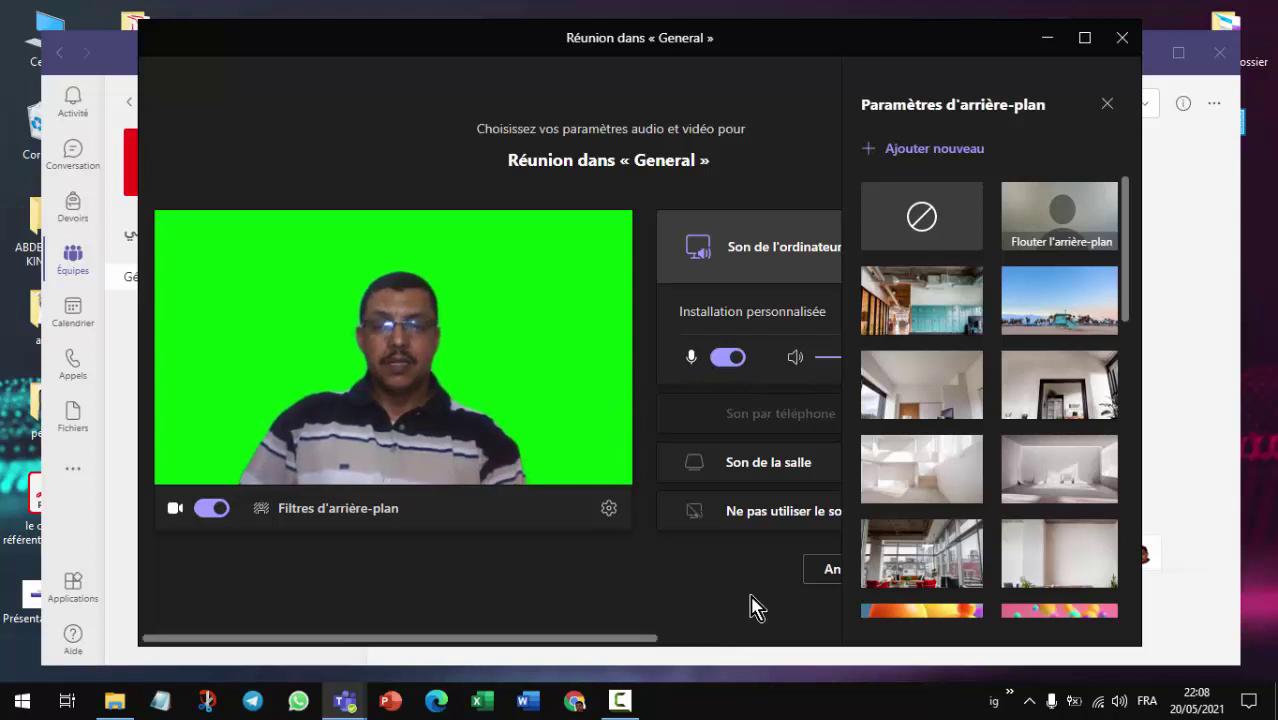
# Join the meeting with computer audio, dismiss the contact invitation and start the meeting recording.
pyautogui.hscroll(3, 757, 557)
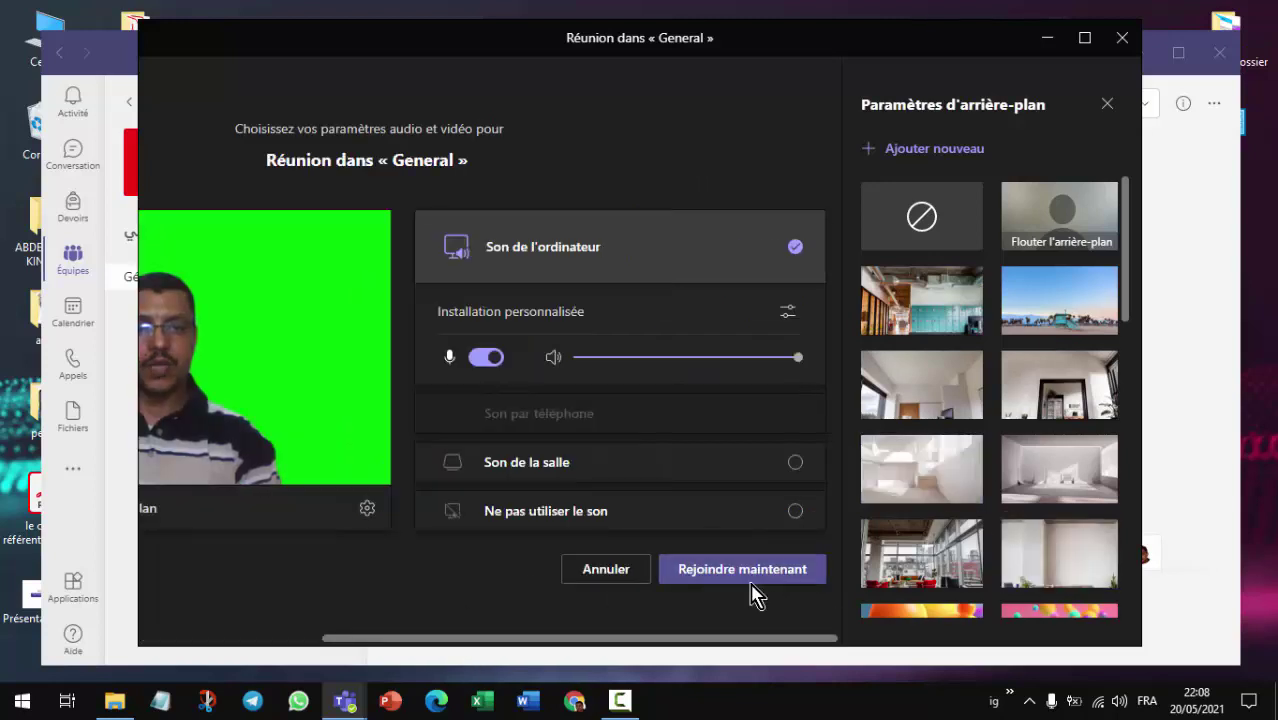
pyautogui.click(757, 578)
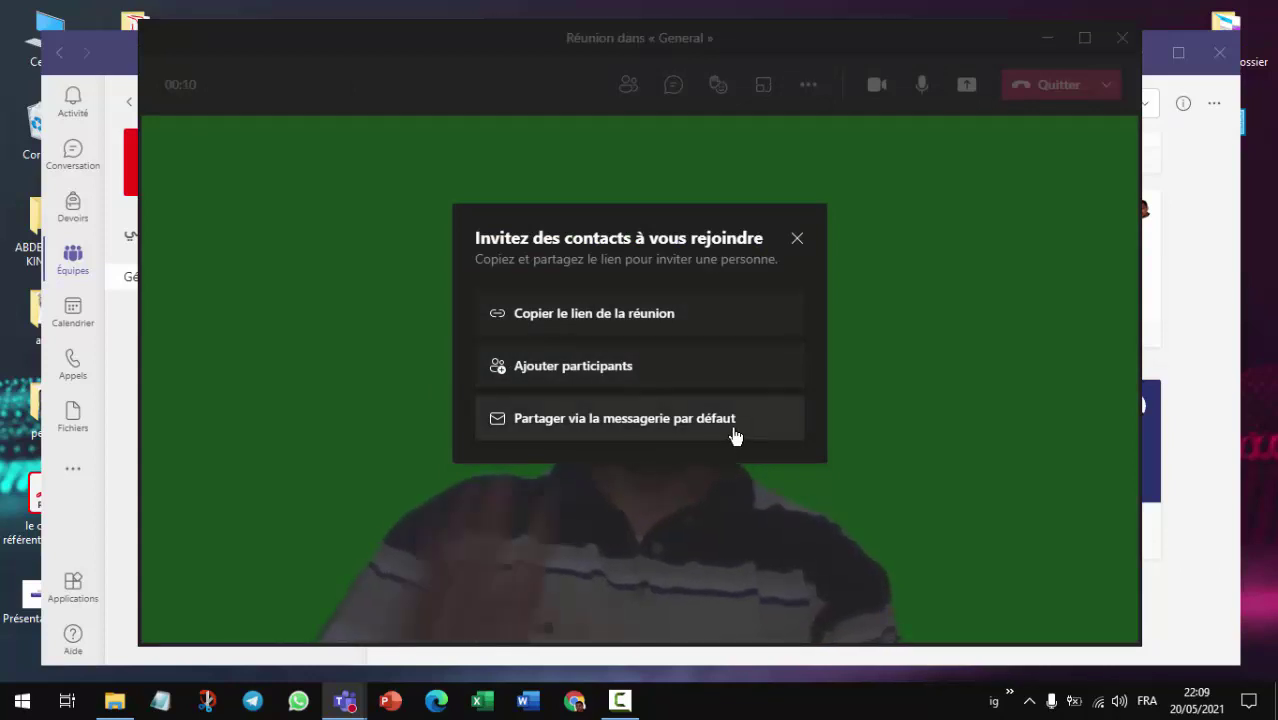
pyautogui.click(798, 240)
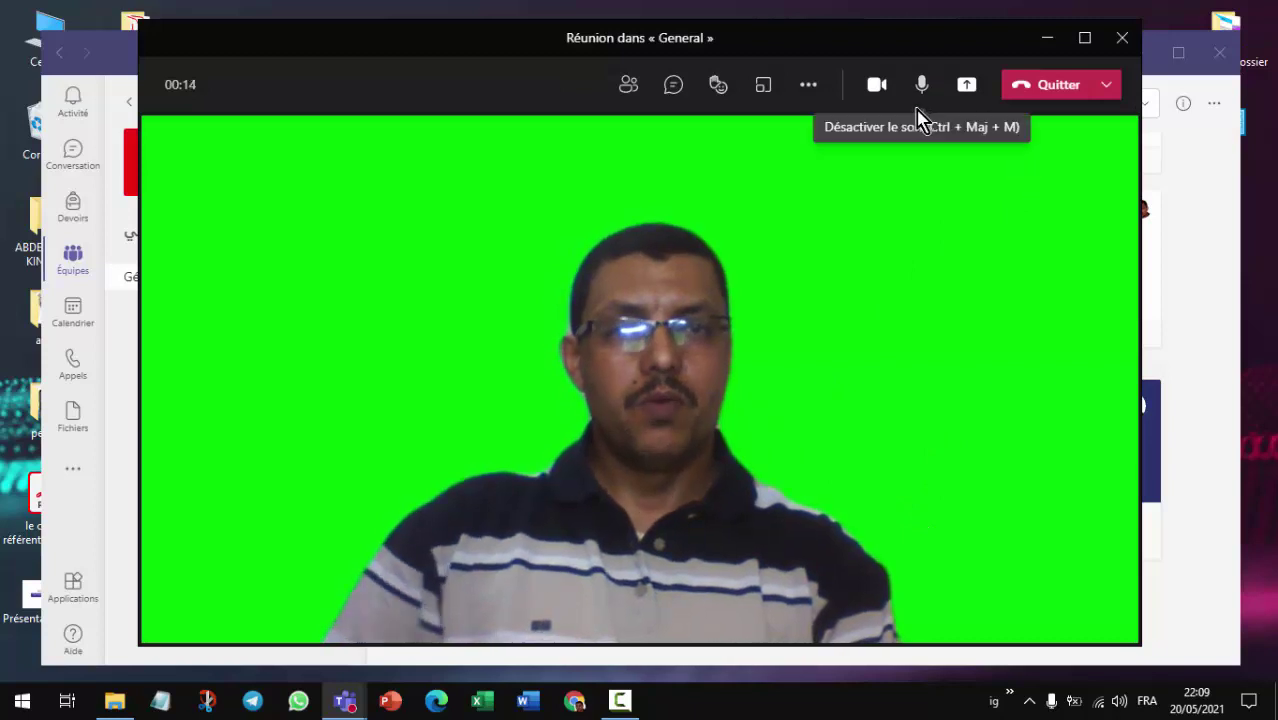
pyautogui.click(810, 88)
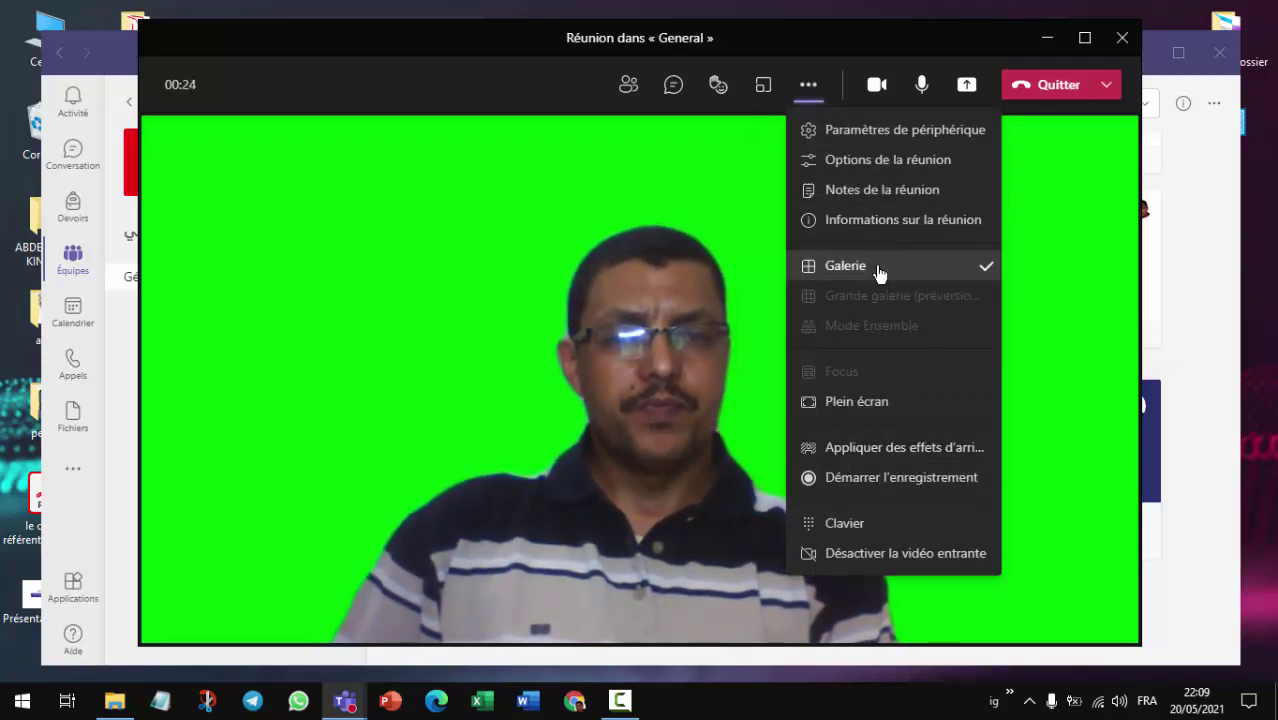
pyautogui.click(938, 484)
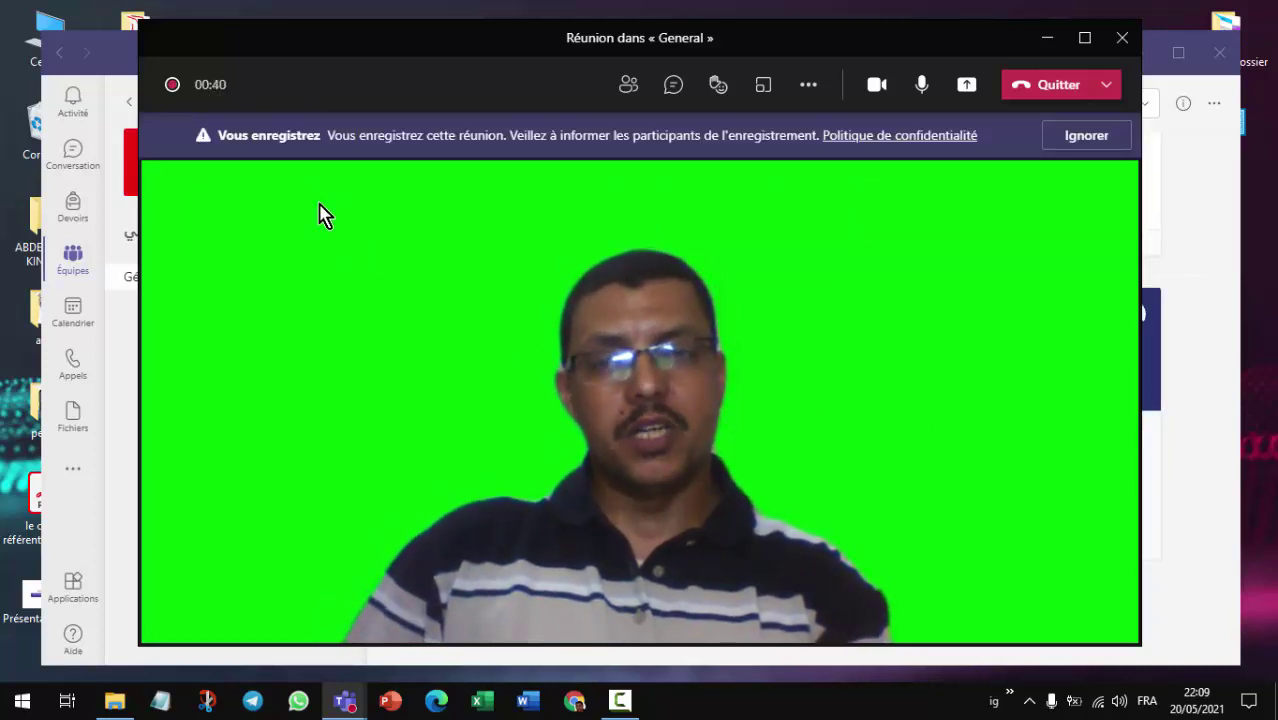
# Minimize the meeting, Teams and screen recorder windows to reach the desktop, and open PowerPoint.
pyautogui.click(1046, 42)
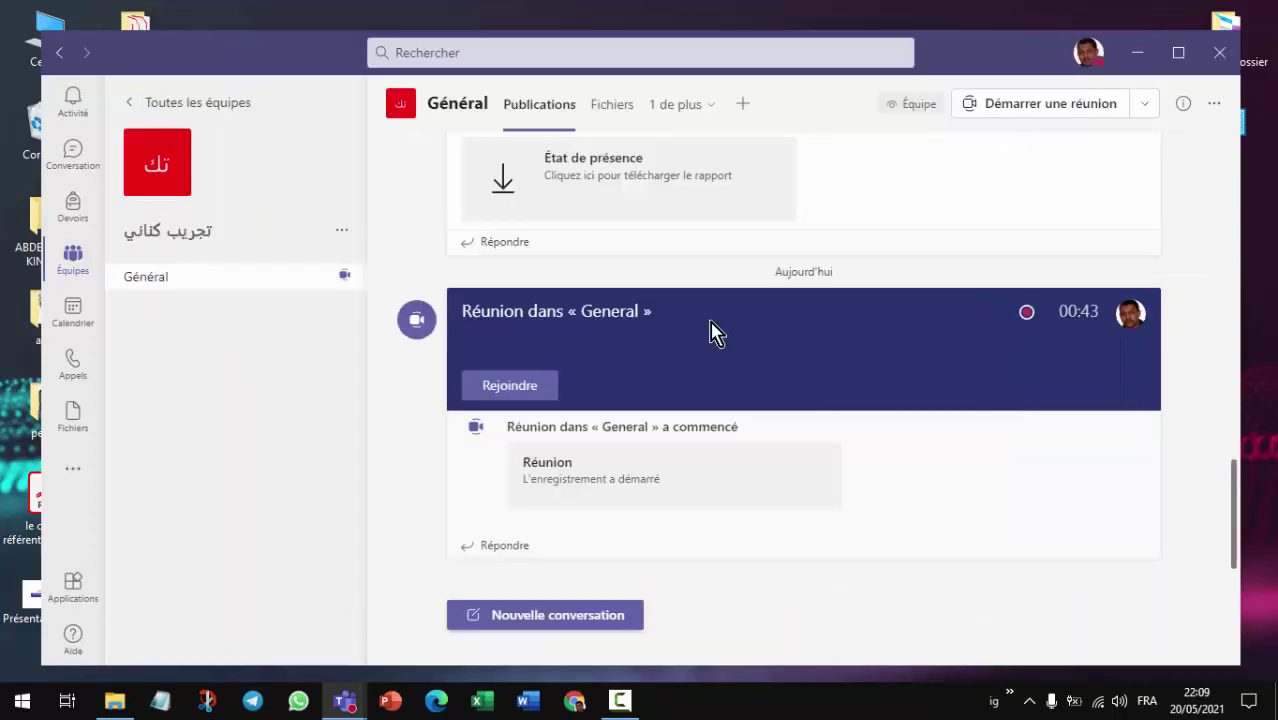
pyautogui.click(1137, 52)
pyautogui.click(1243, 540)
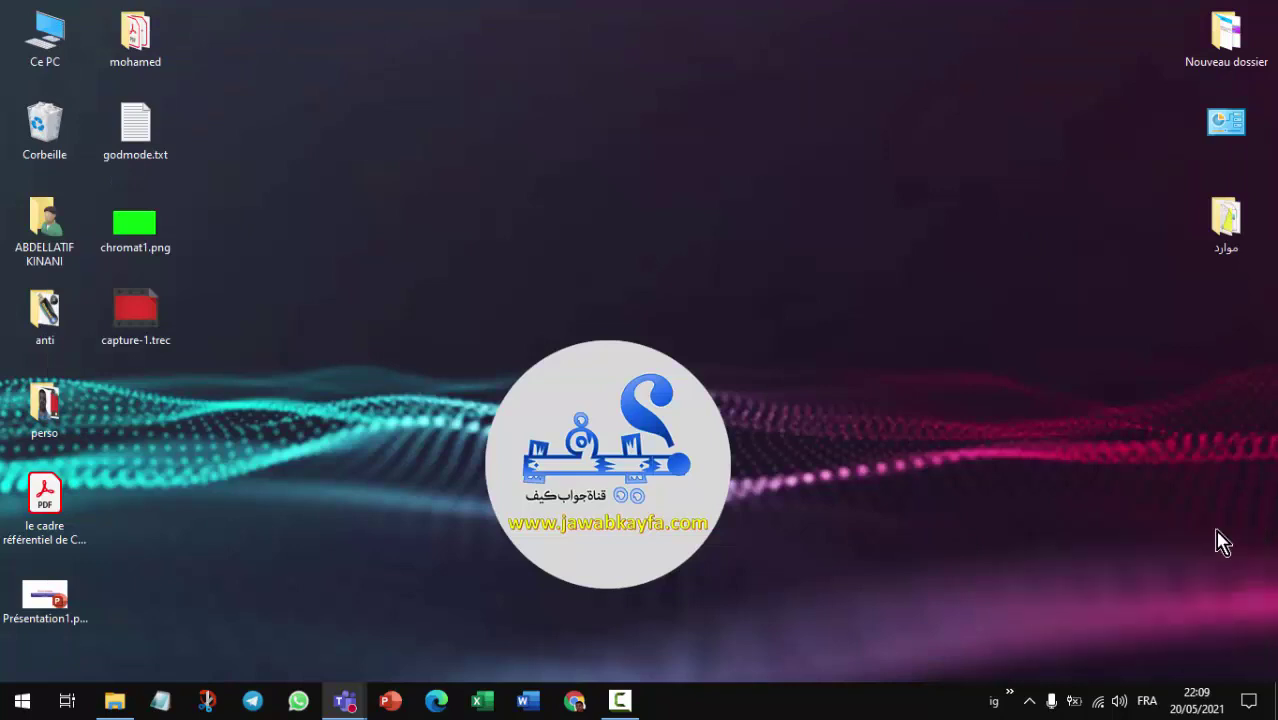
pyautogui.click(620, 704)
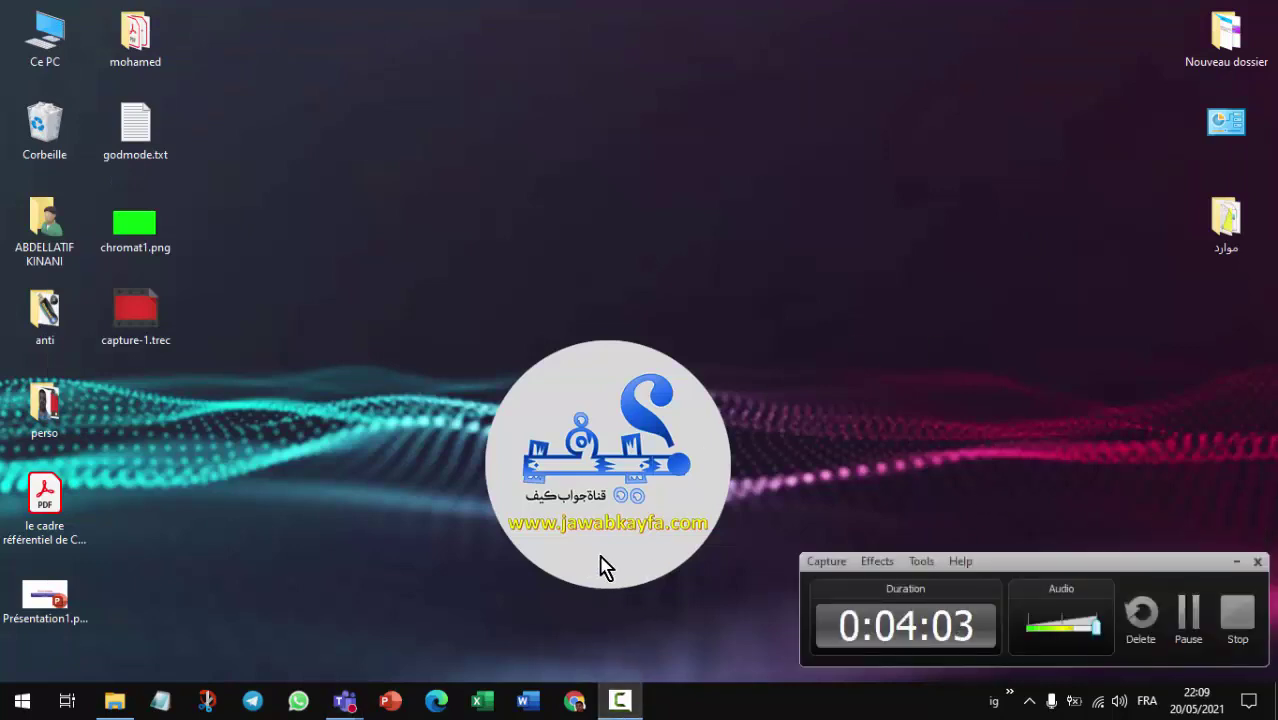
pyautogui.click(1234, 563)
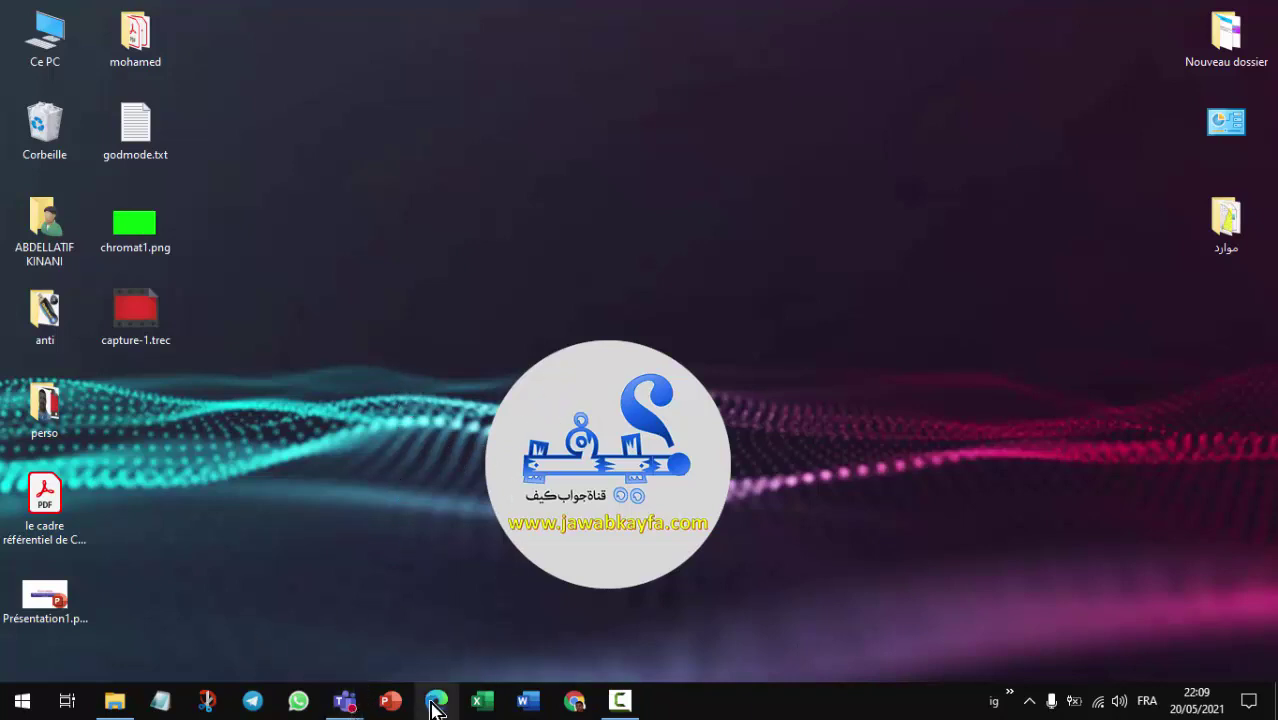
pyautogui.click(390, 701)
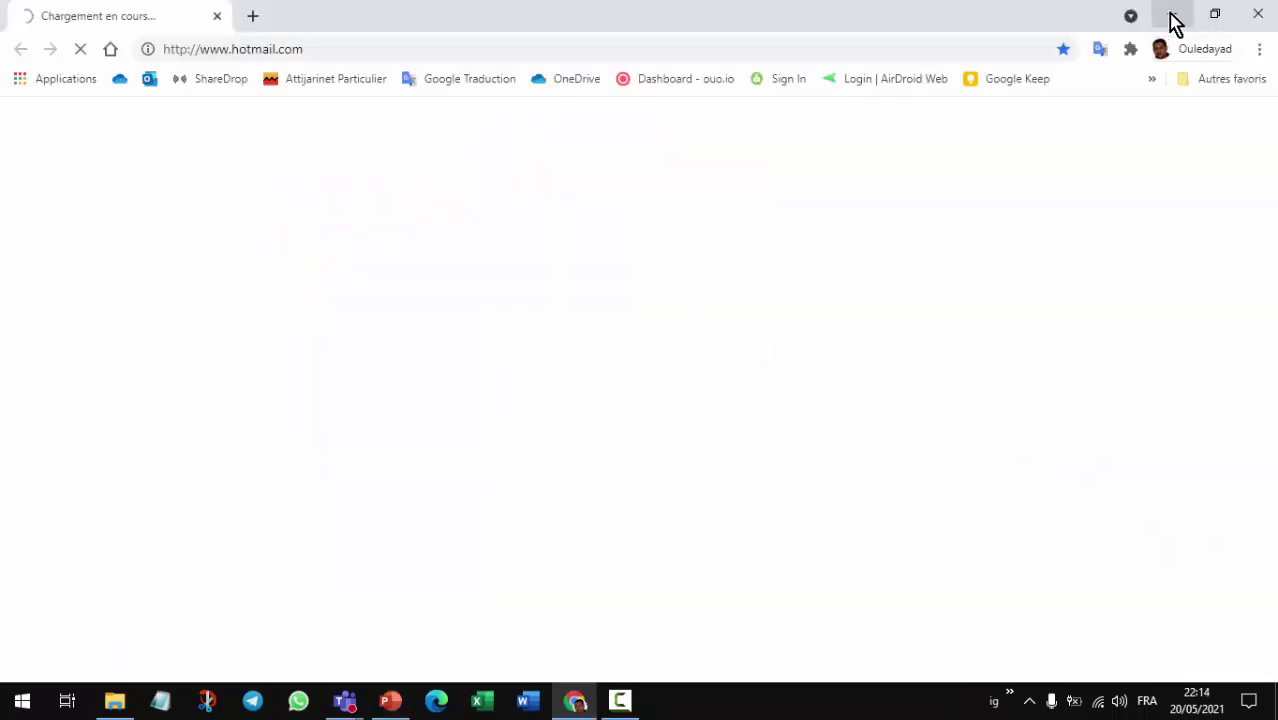
# Search Google for "ecran vert" in a new Chrome tab.
pyautogui.click(253, 17)
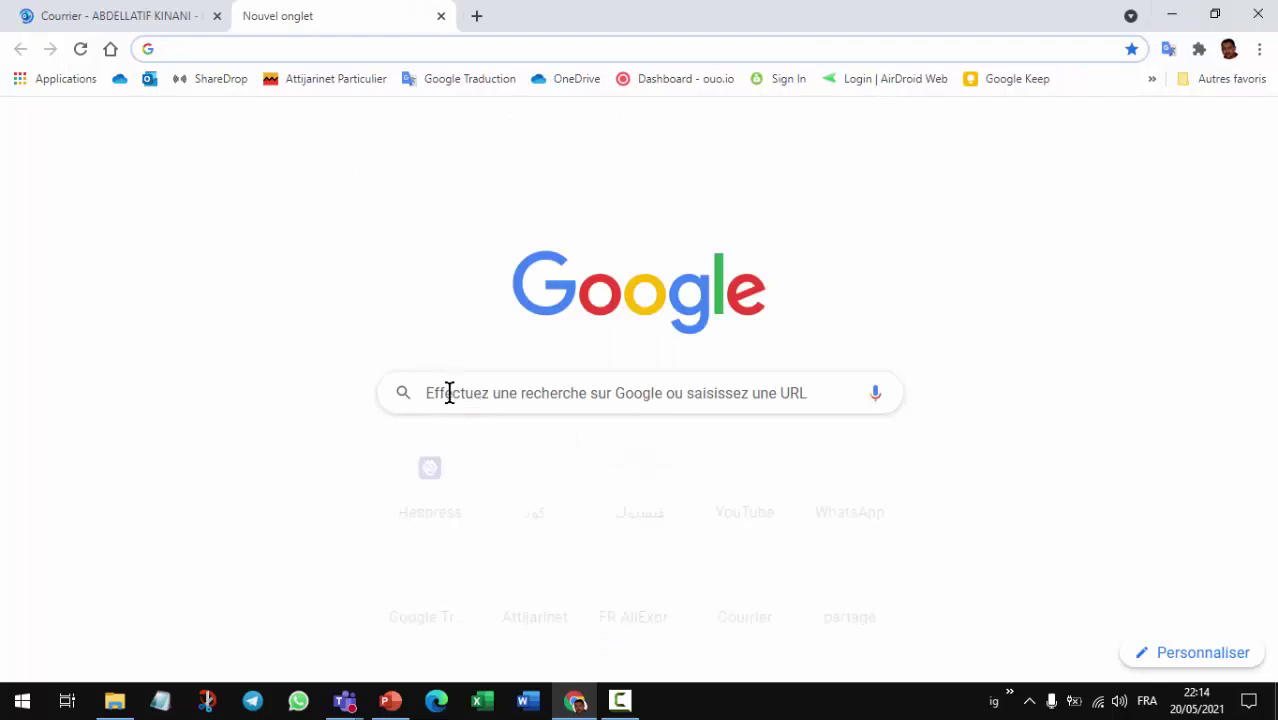
pyautogui.click(449, 392)
pyautogui.write('ecrant')
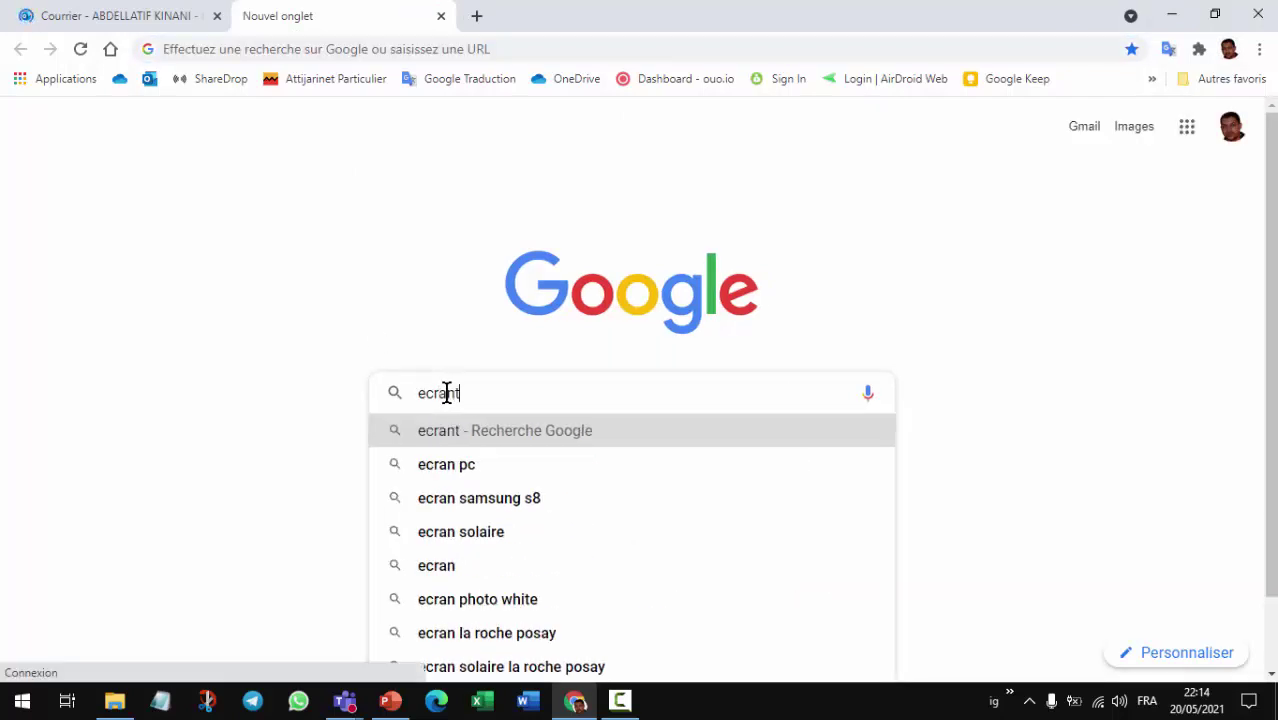
pyautogui.press('BackSpace')
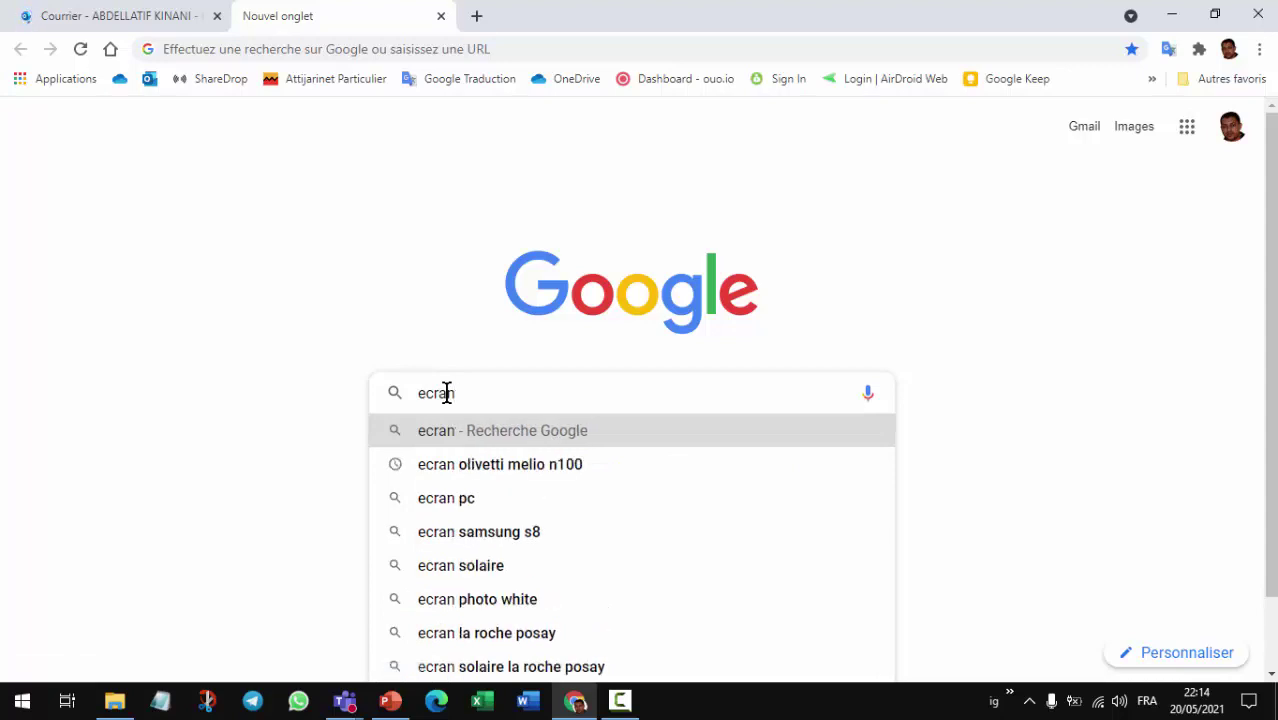
pyautogui.write('vert')
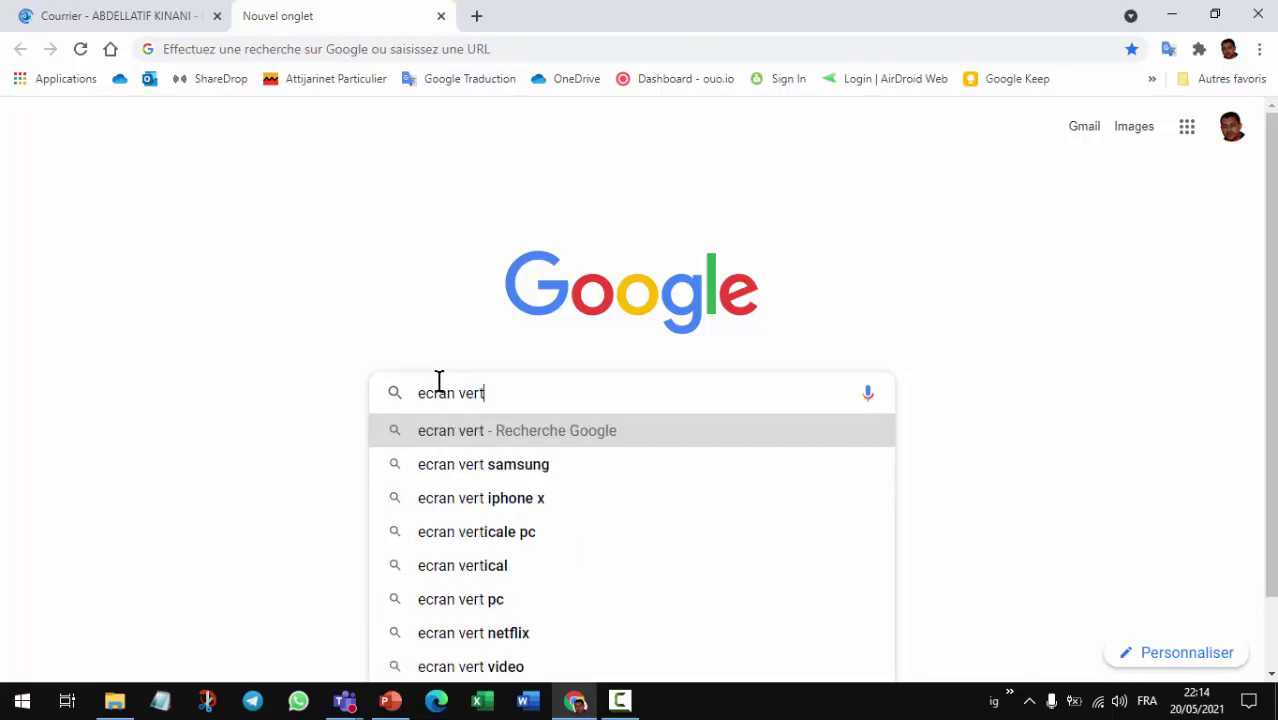
pyautogui.press('Return')
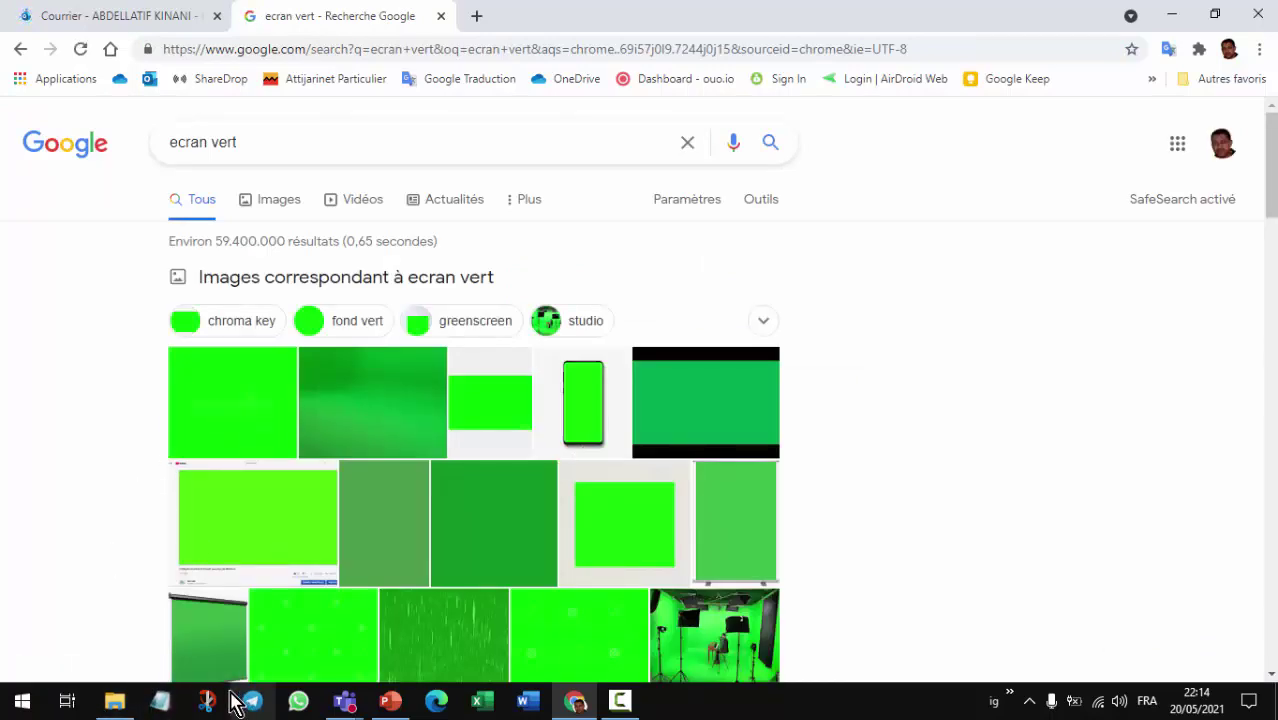
# Open the plain green Dreamstime image from the results, capture a rectangular snip of its green area and copy the snip.
pyautogui.click(238, 404)
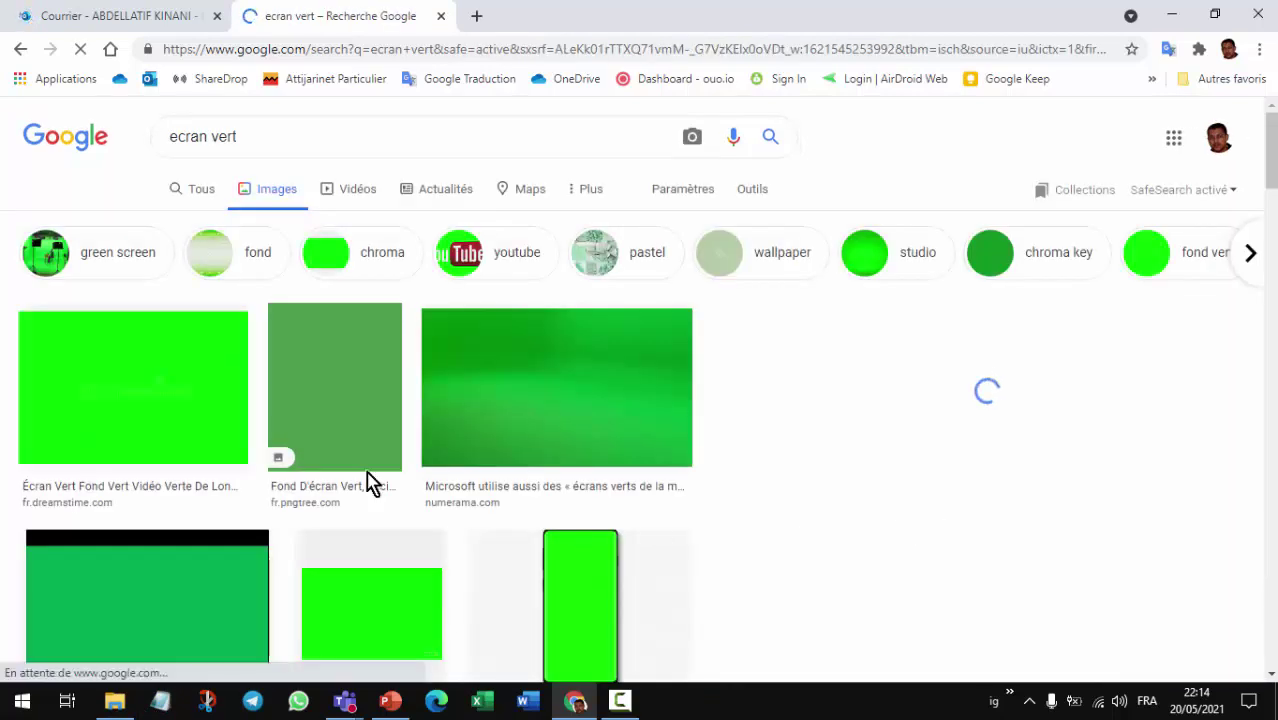
pyautogui.click(100, 394)
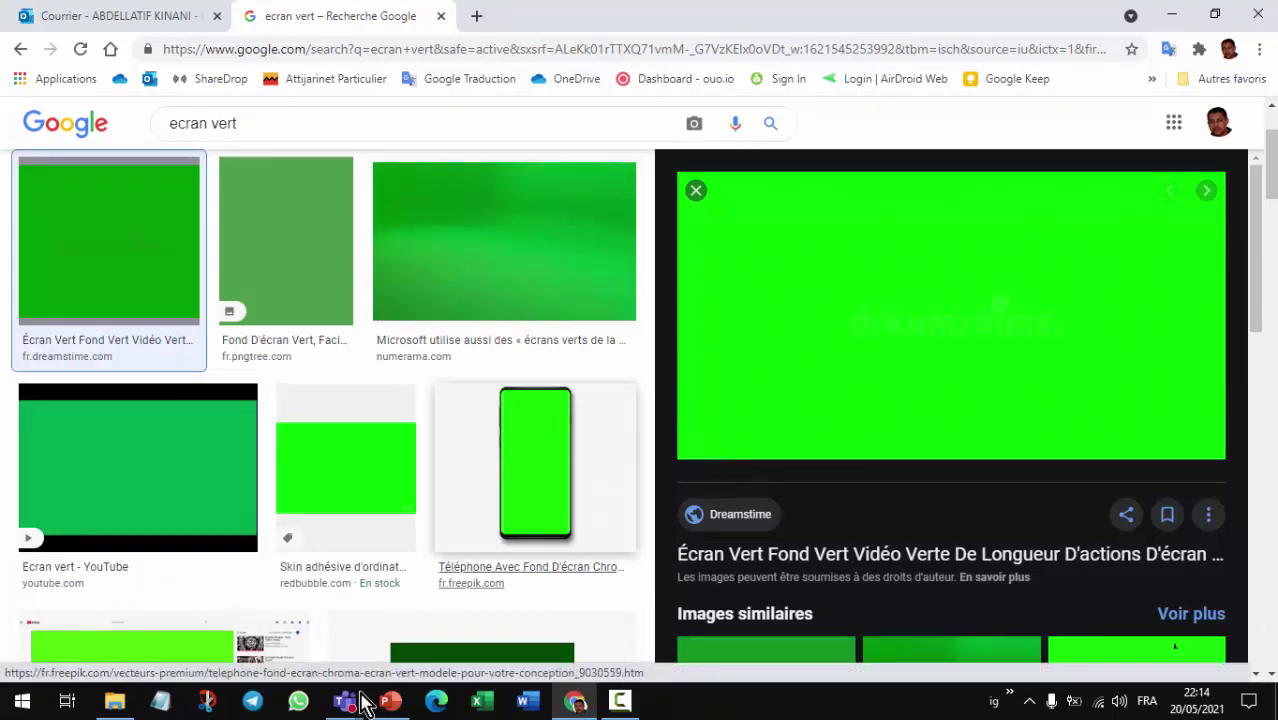
pyautogui.click(205, 700)
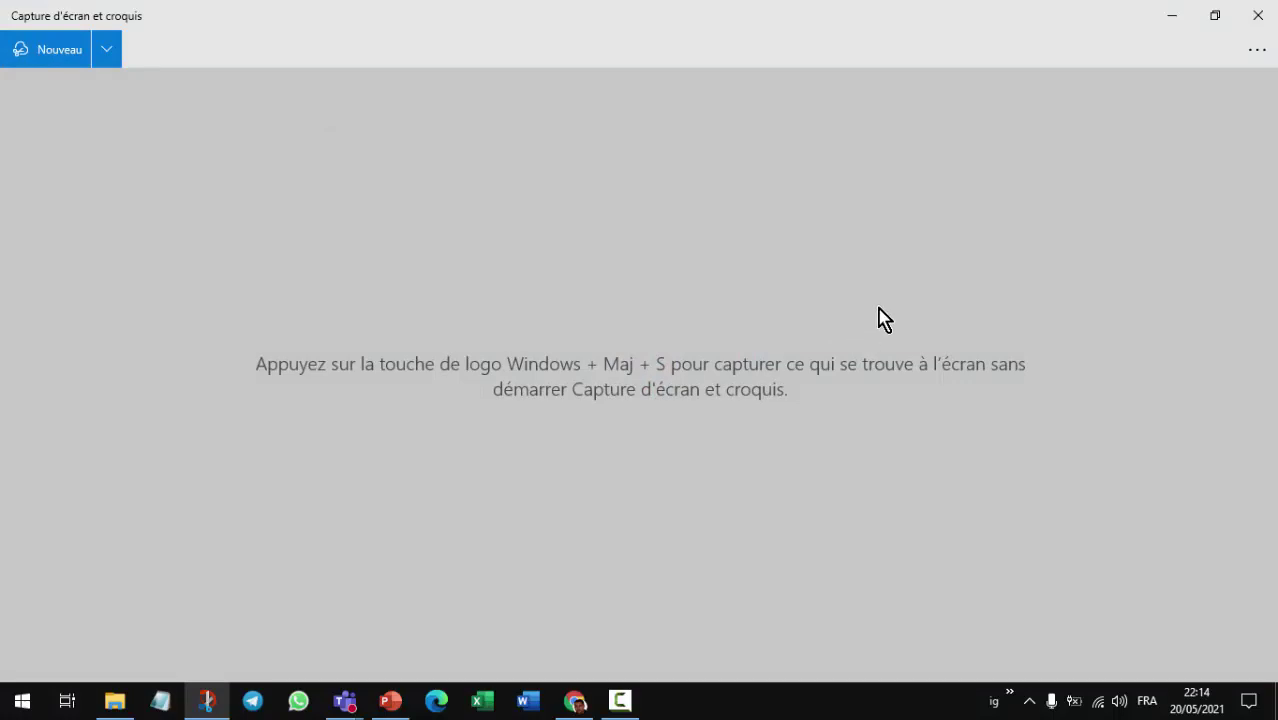
pyautogui.click(49, 60)
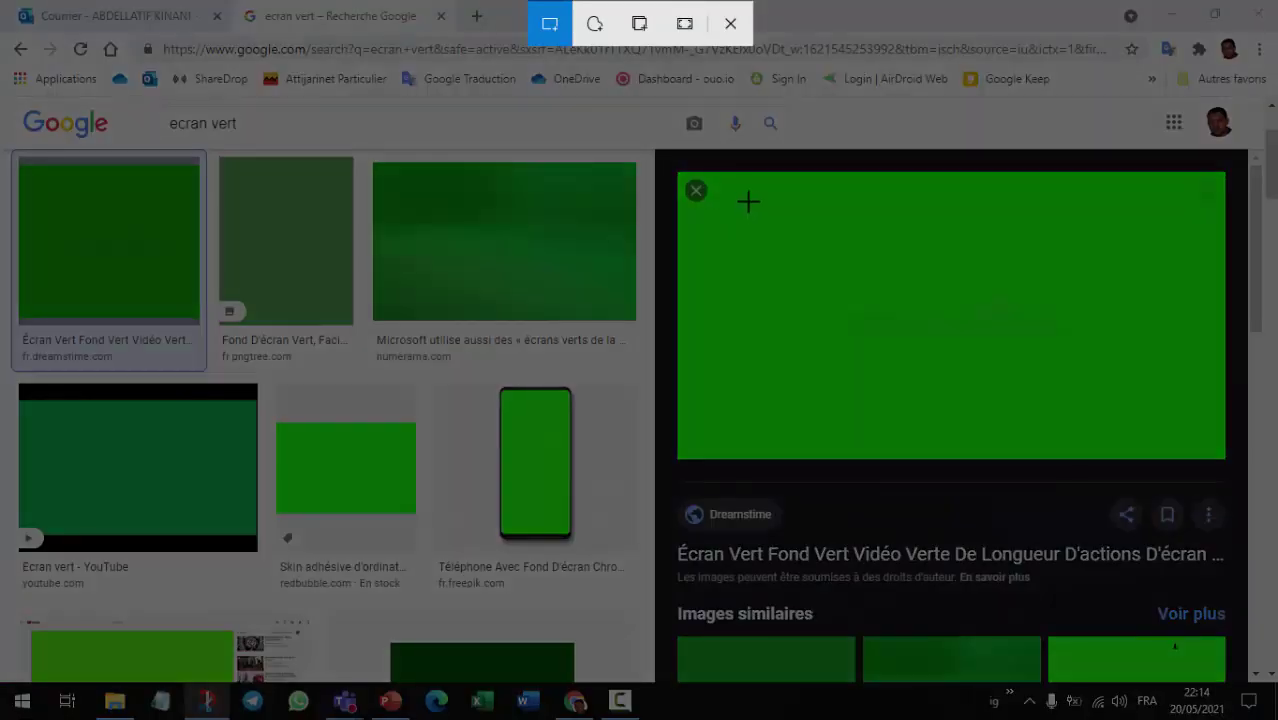
pyautogui.moveTo(747, 196); pyautogui.dragTo(925, 300)
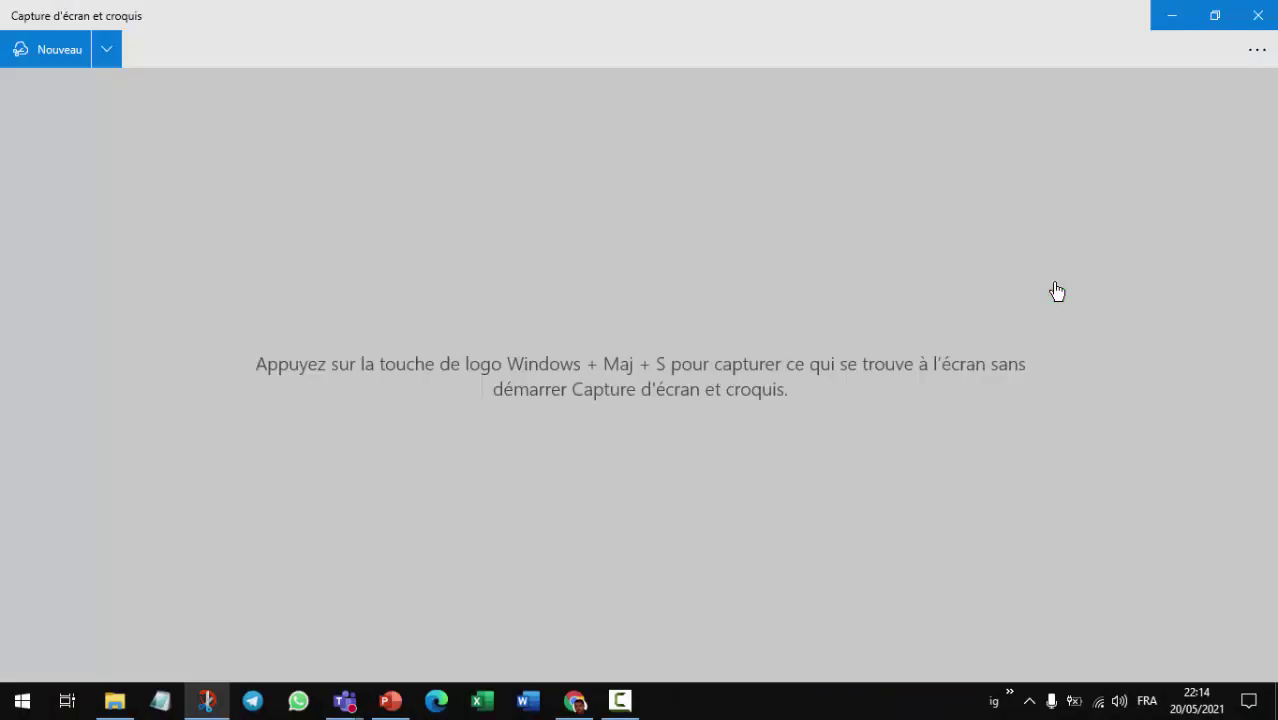
pyautogui.click(1180, 50)
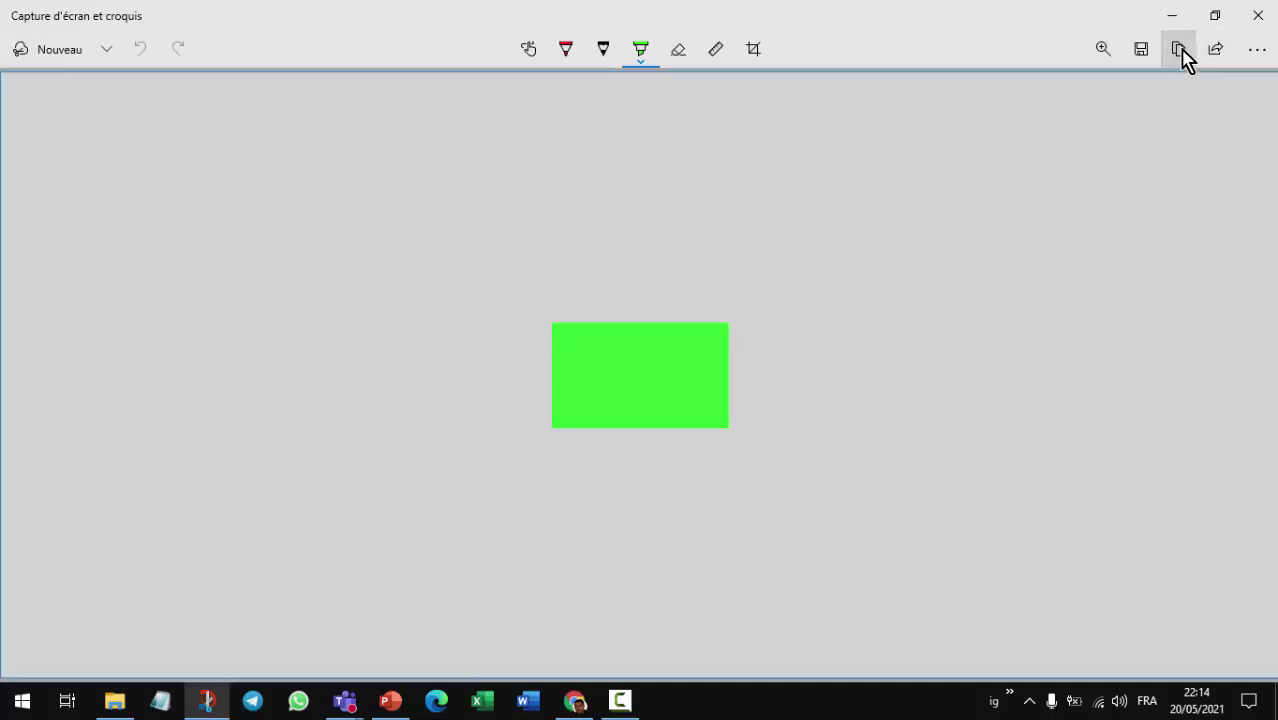
# Minimize the snipping tool and browser windows to return to the blank PowerPoint presentation.
pyautogui.click(1172, 16)
pyautogui.click(1172, 16)
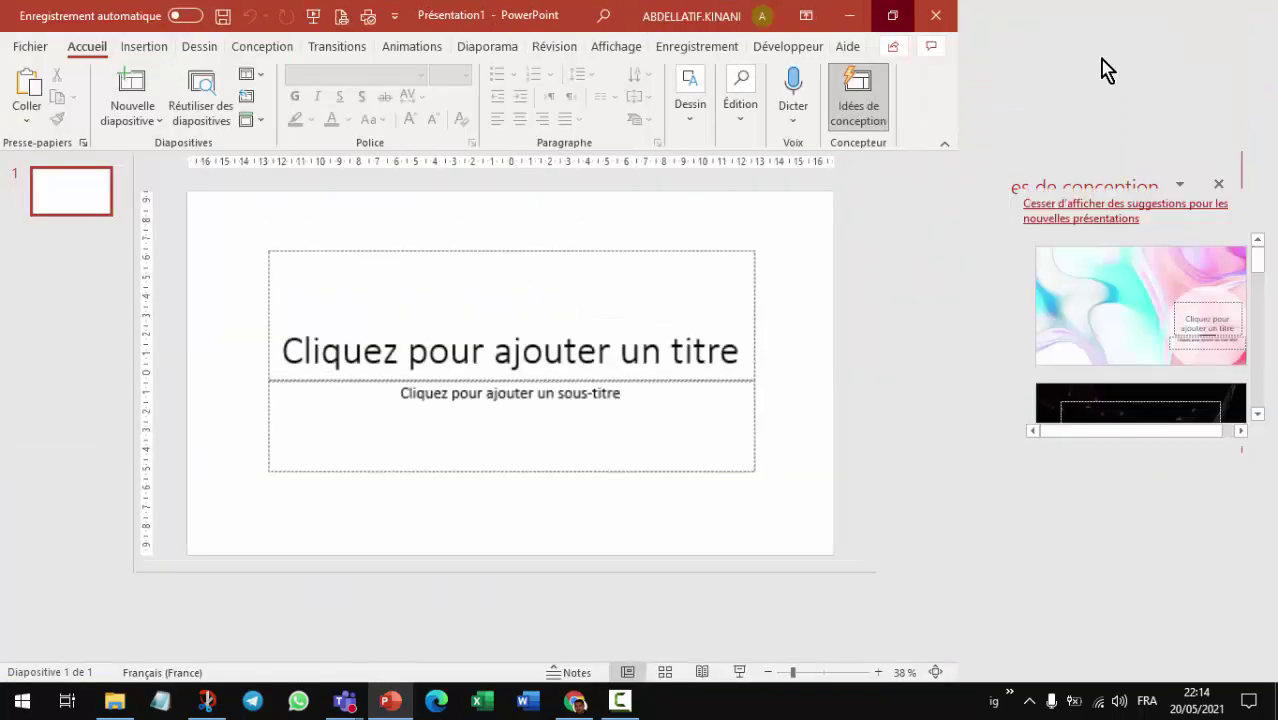
pyautogui.click(1177, 28)
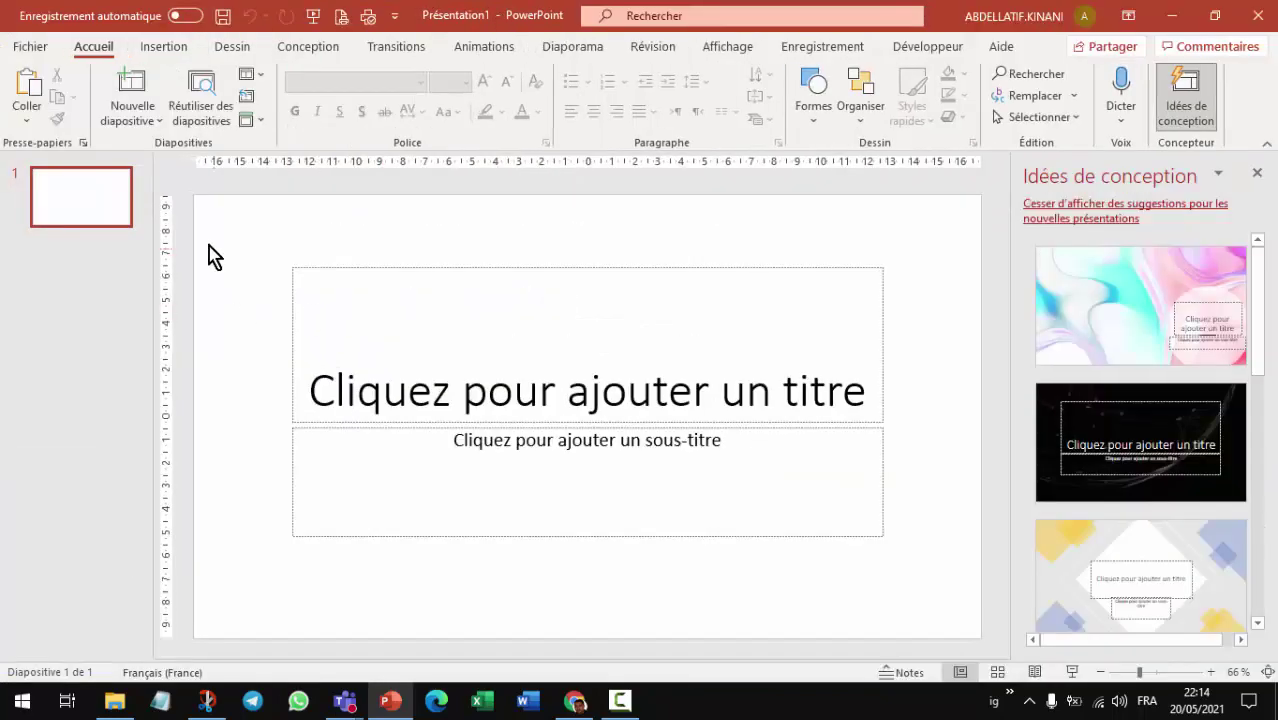
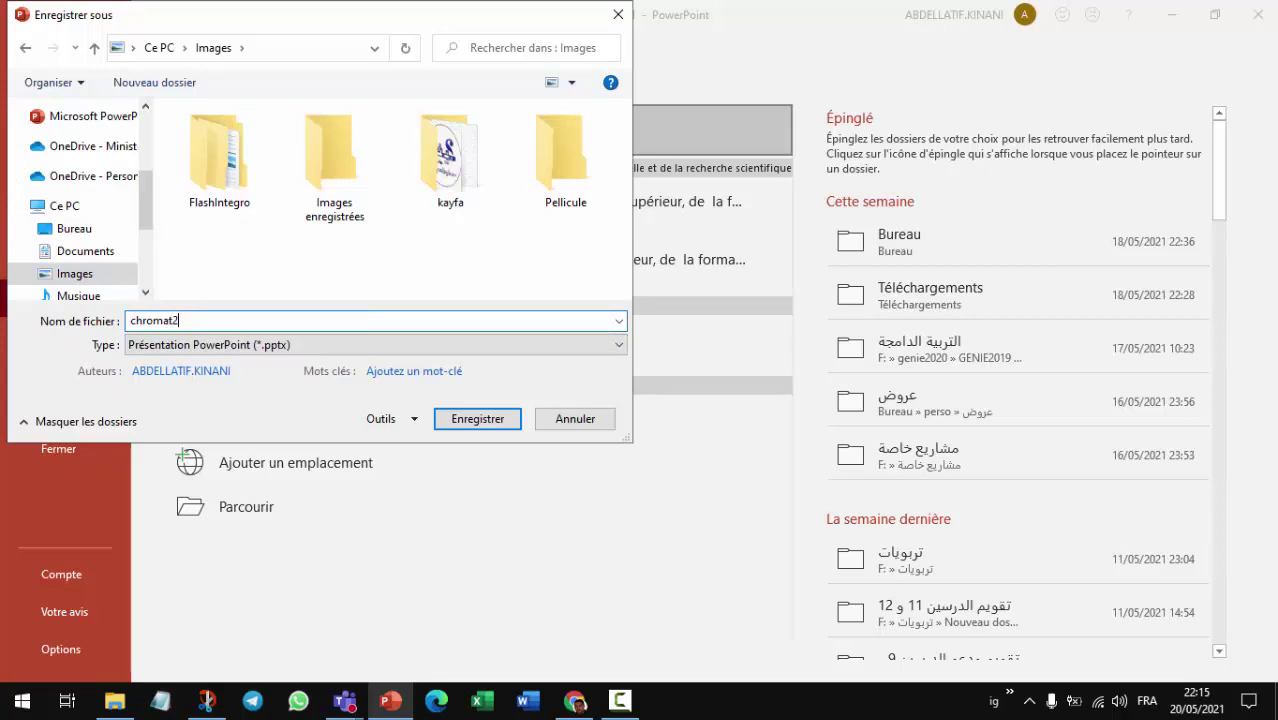
# Export only the current green slide as the PNG image chromat2 in the Images folder and close PowerPoint.
pyautogui.click(255, 345)
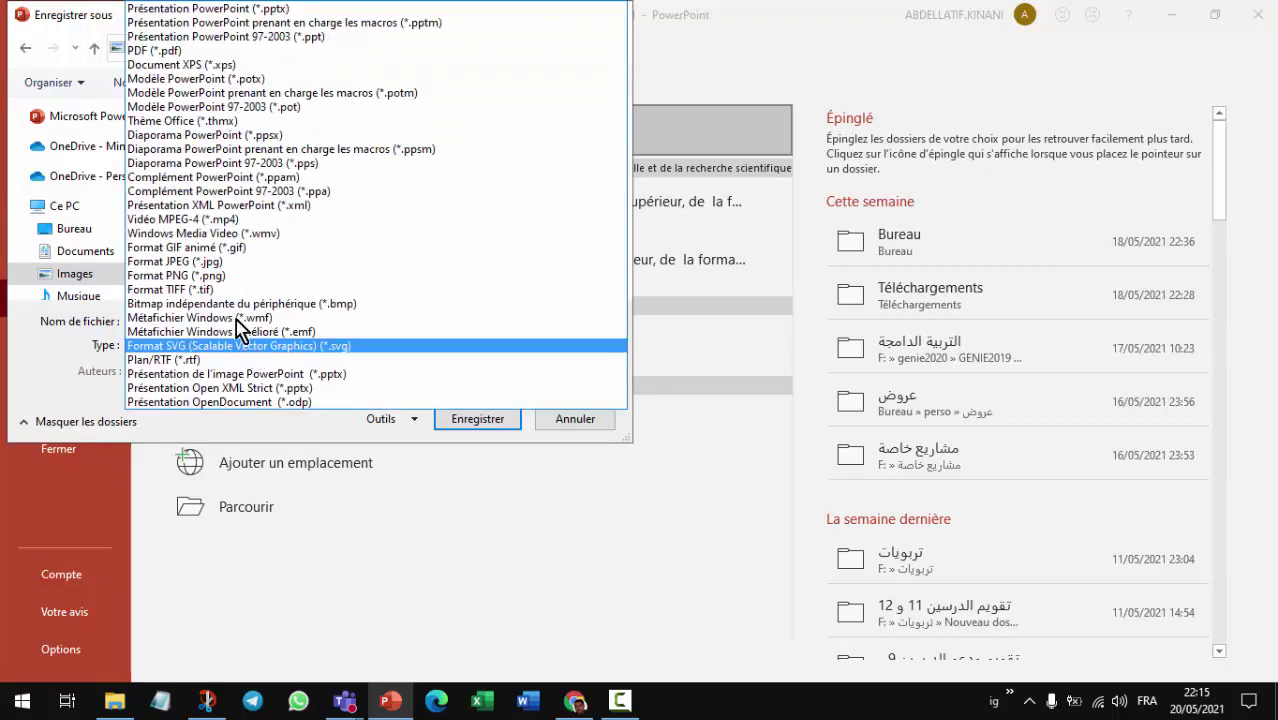
pyautogui.click(250, 276)
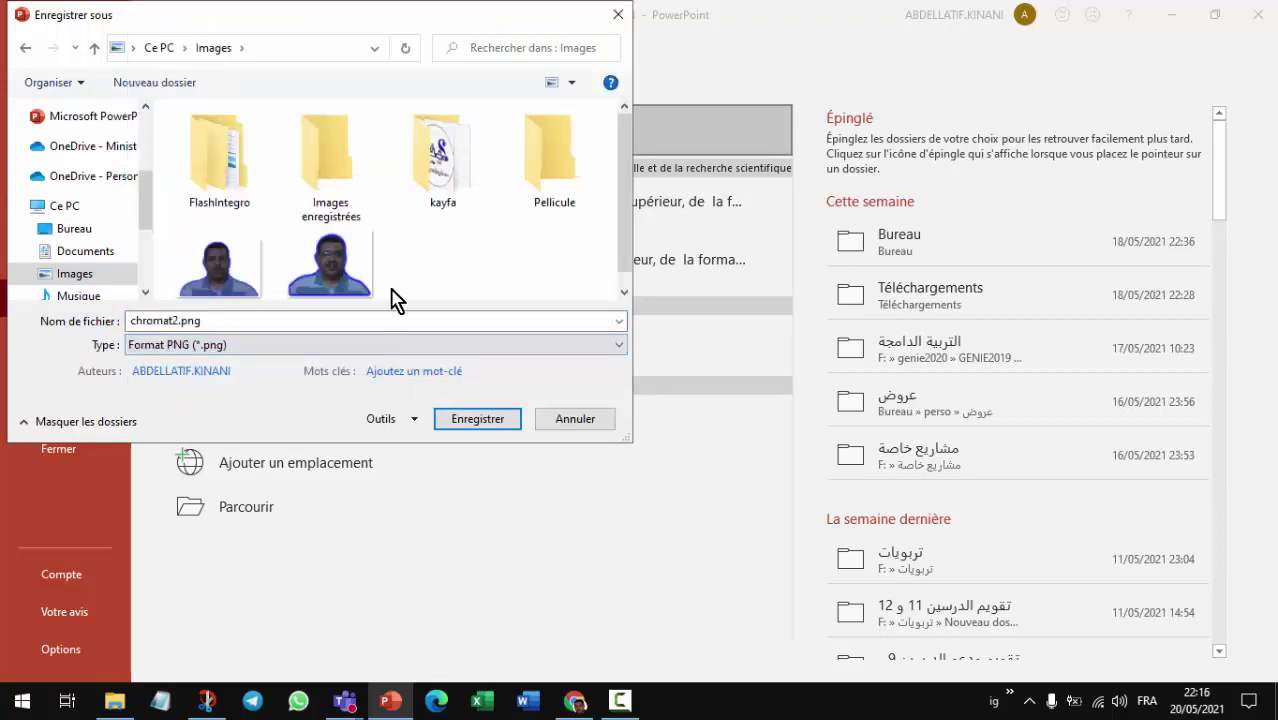
pyautogui.click(470, 420)
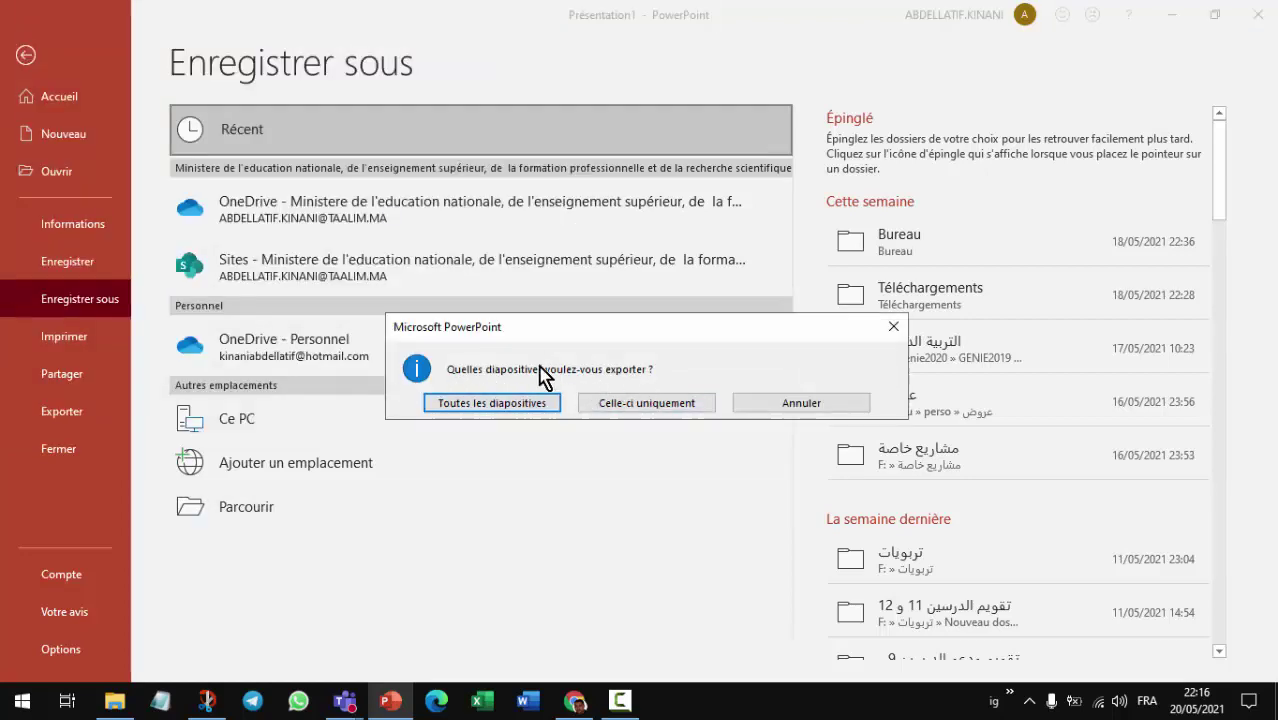
pyautogui.click(654, 408)
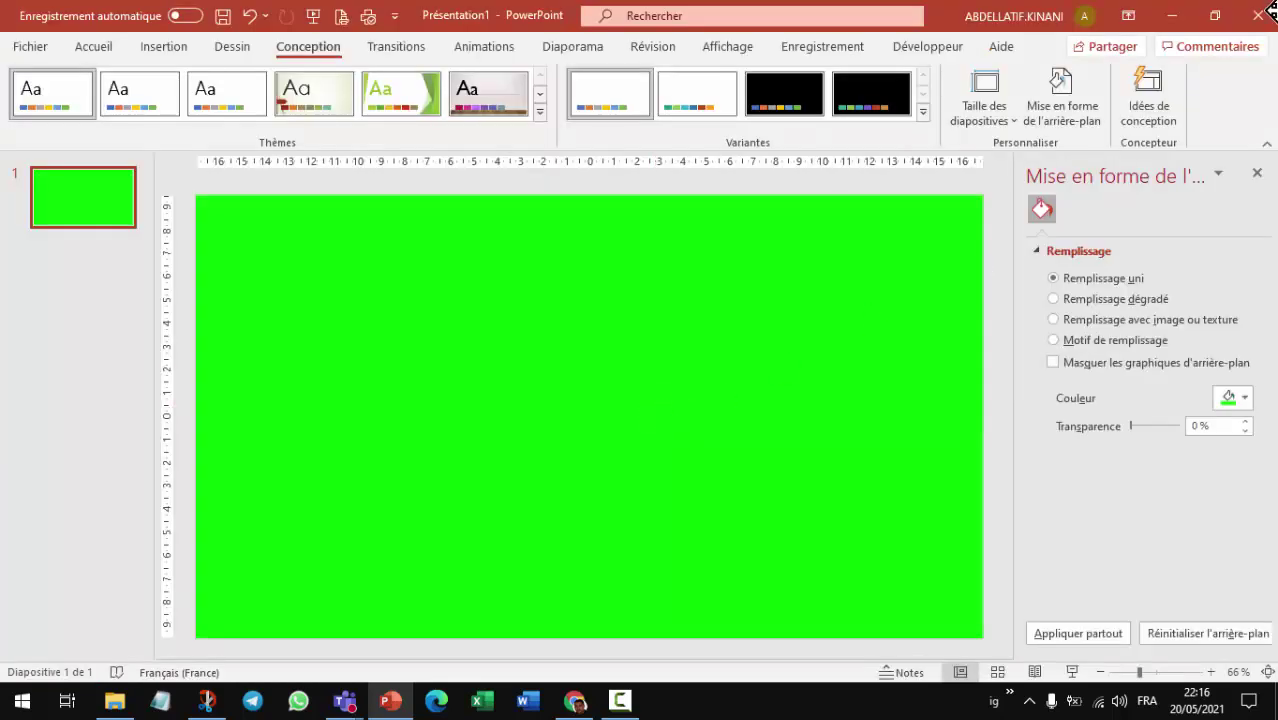
pyautogui.click(1258, 15)
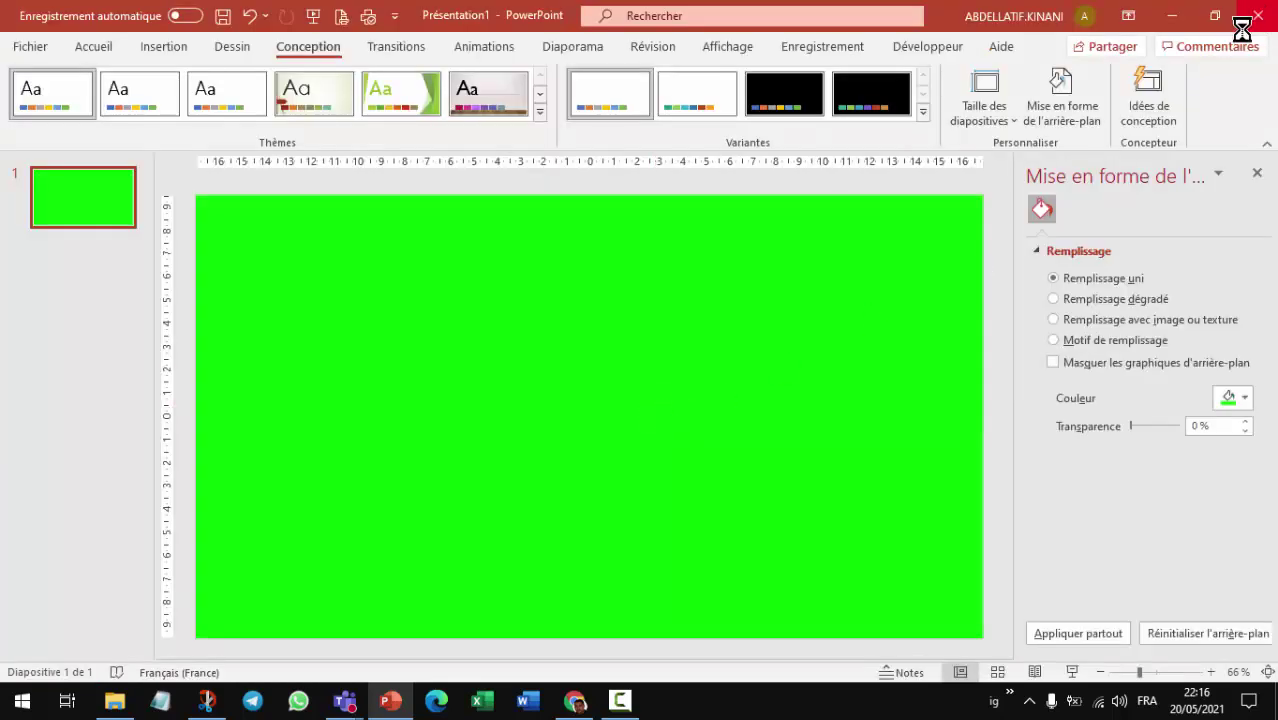
pyautogui.click(980, 457)
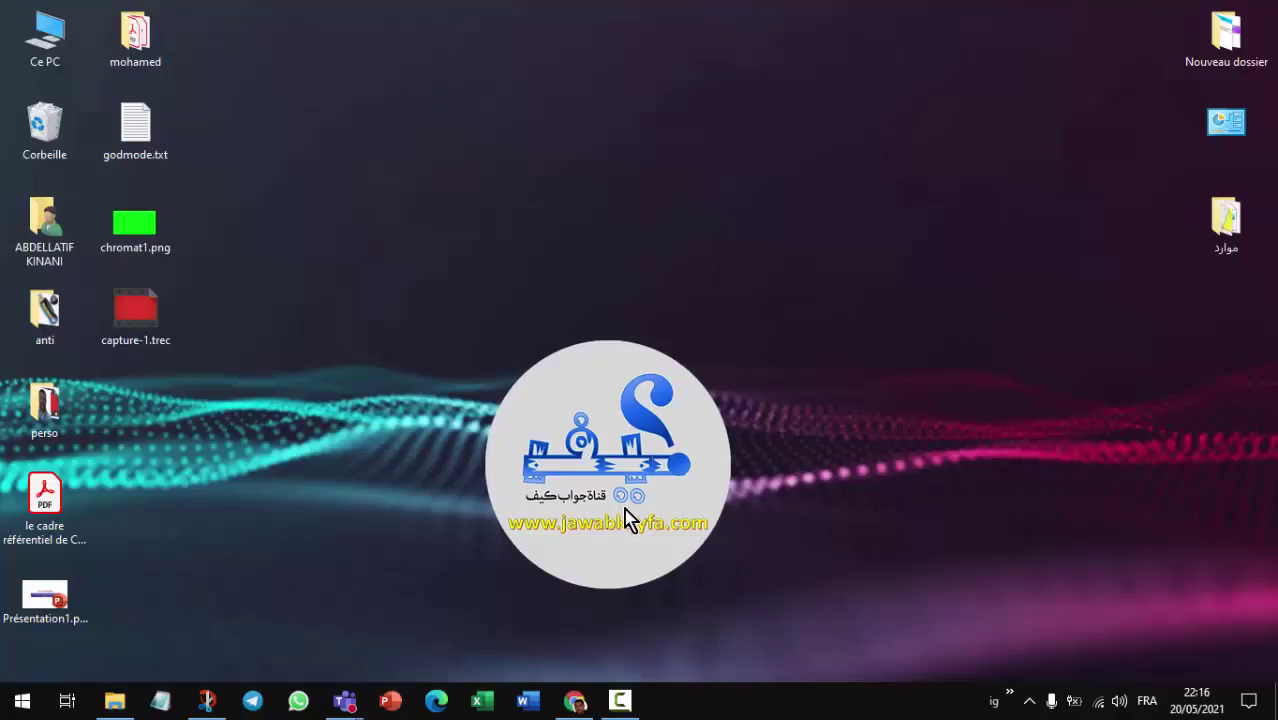
# Return to the Teams meeting, stop its recording and leave the meeting.
pyautogui.click(620, 700)
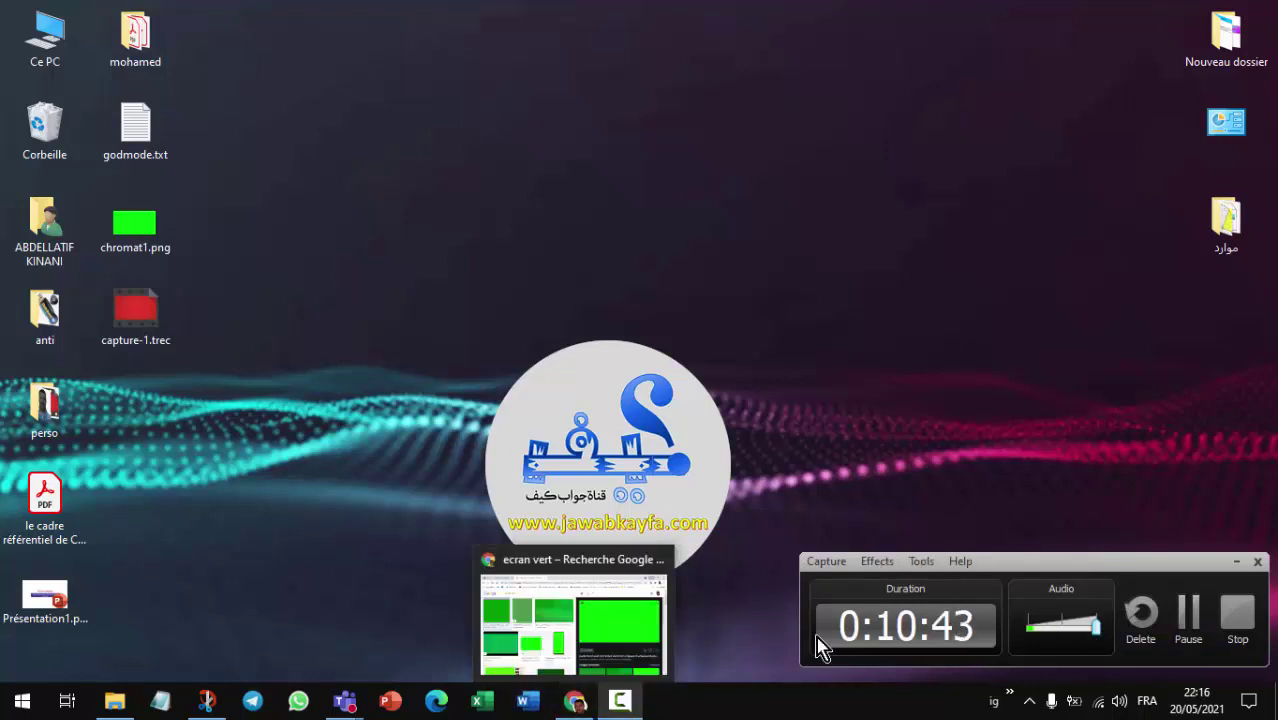
pyautogui.moveTo(347, 706)
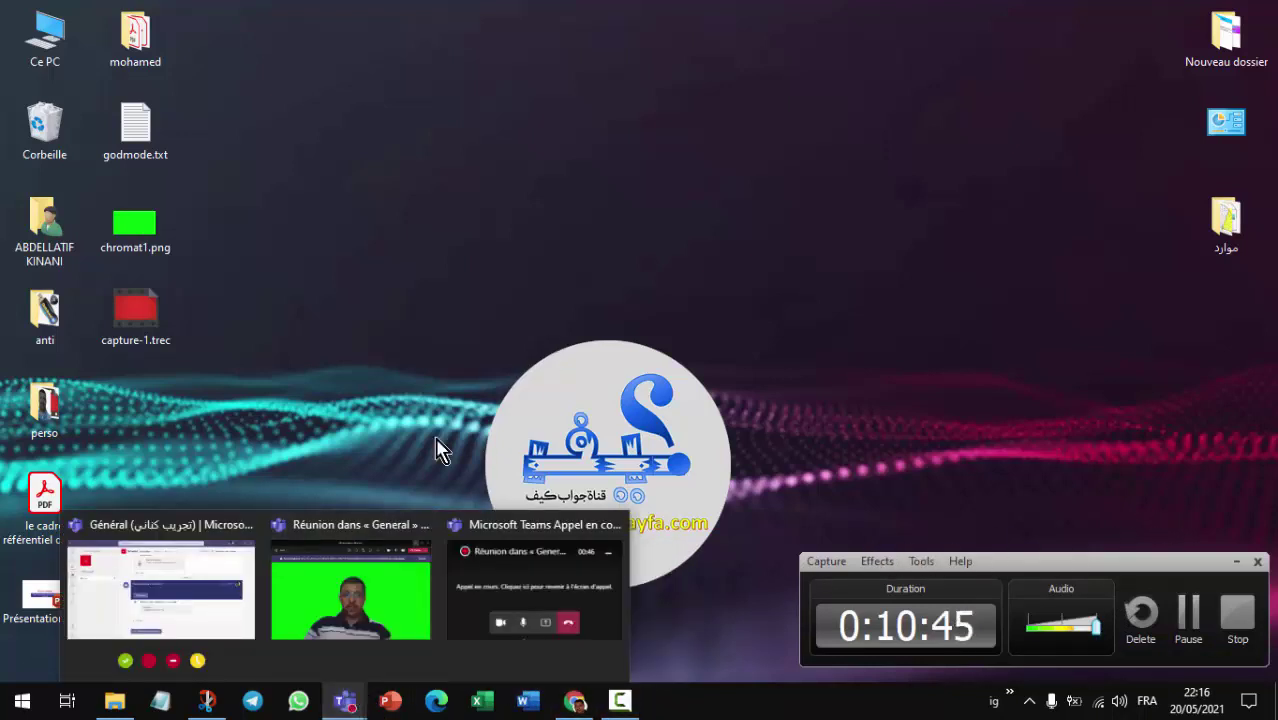
pyautogui.click(353, 611)
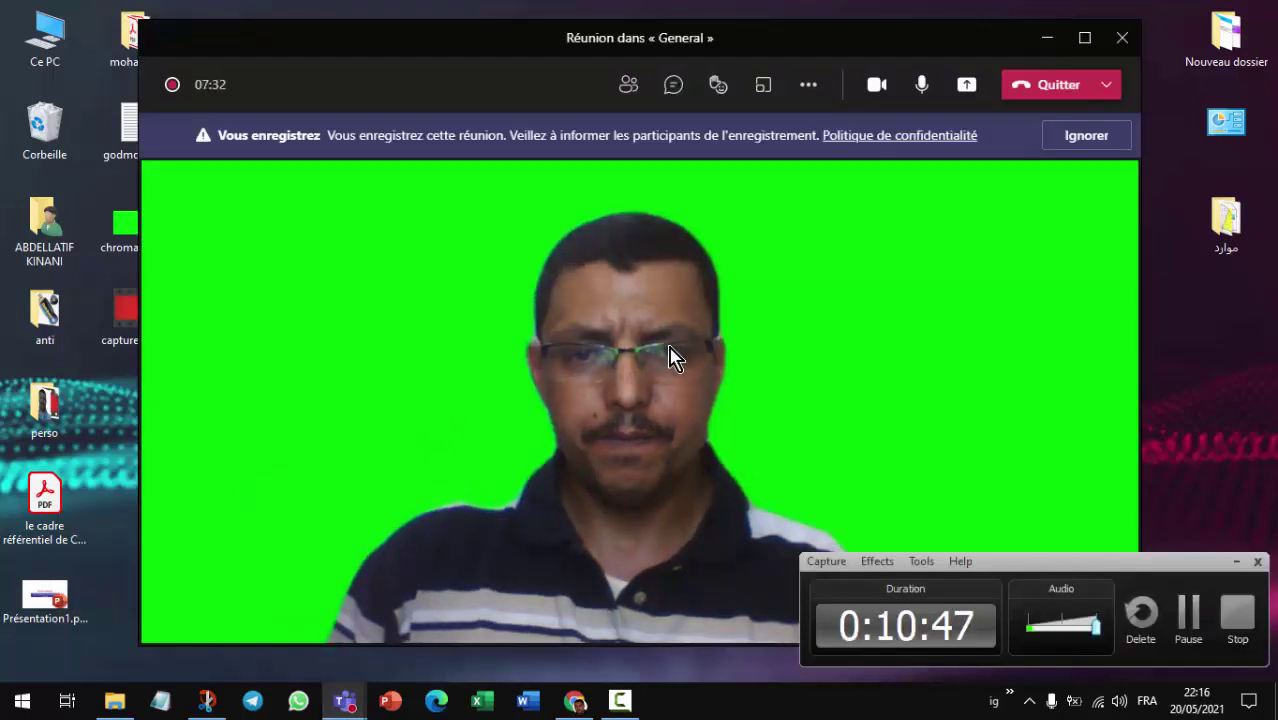
pyautogui.click(810, 88)
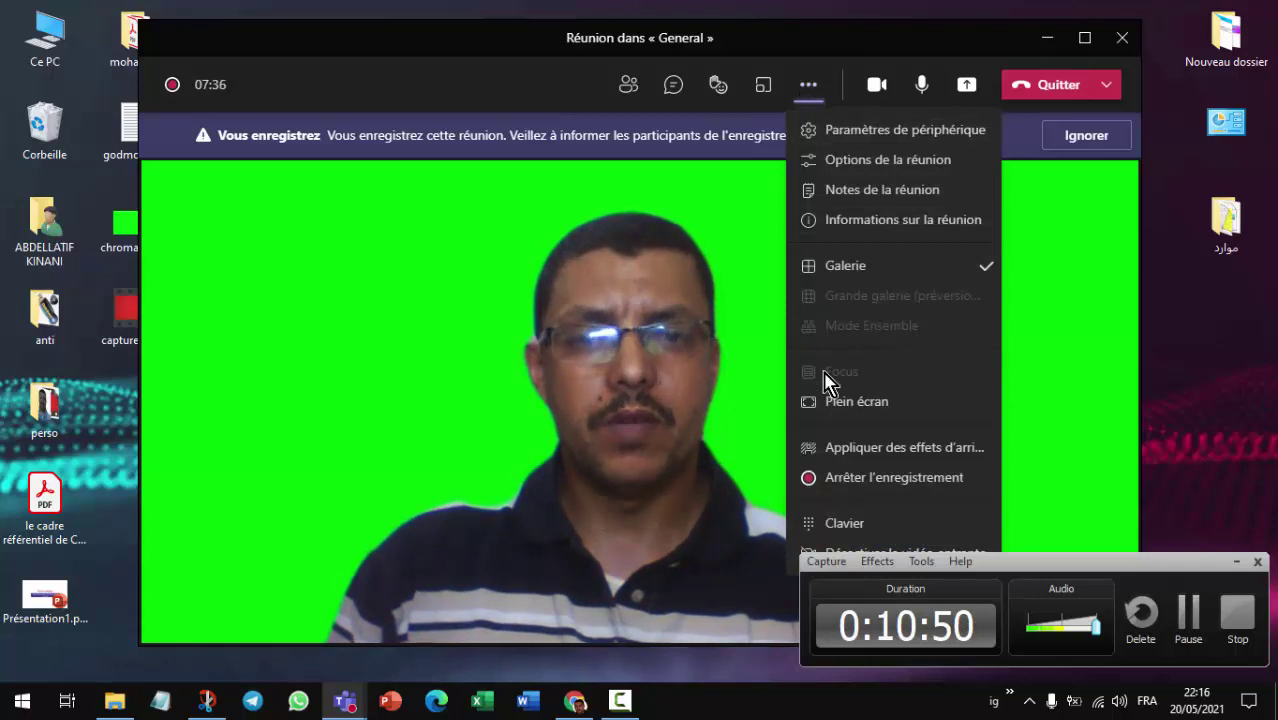
pyautogui.click(852, 479)
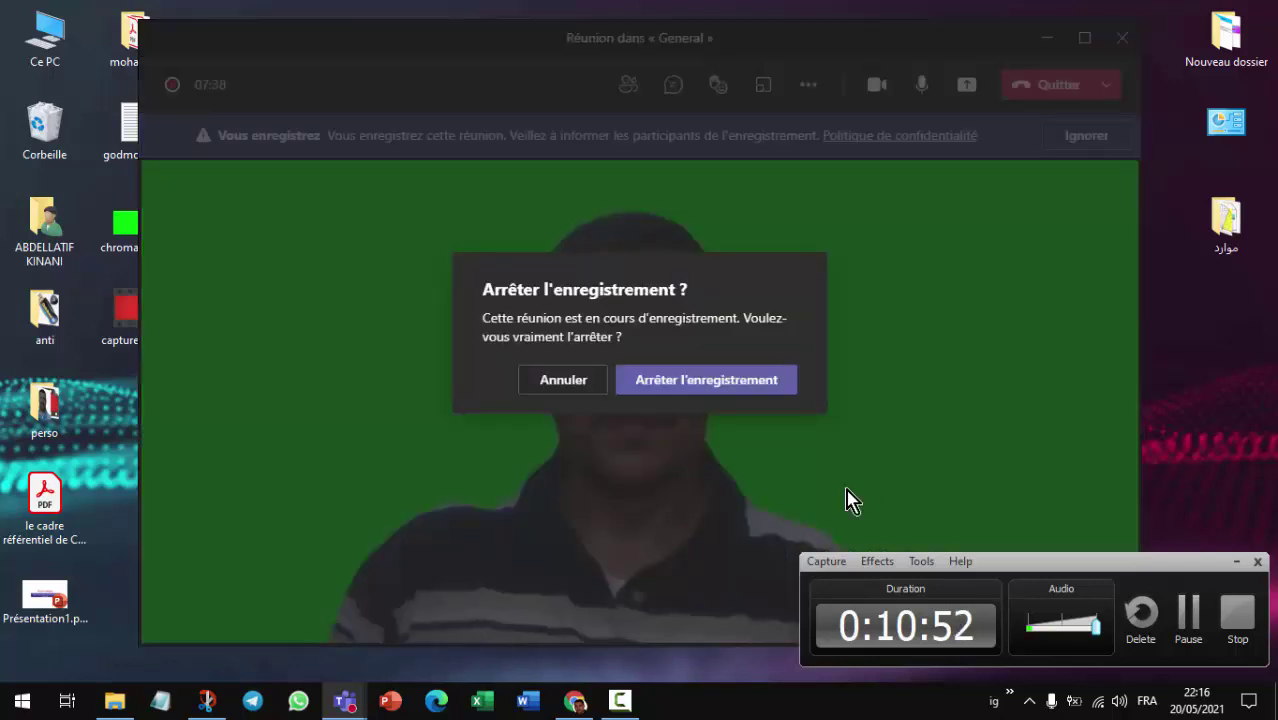
pyautogui.click(733, 387)
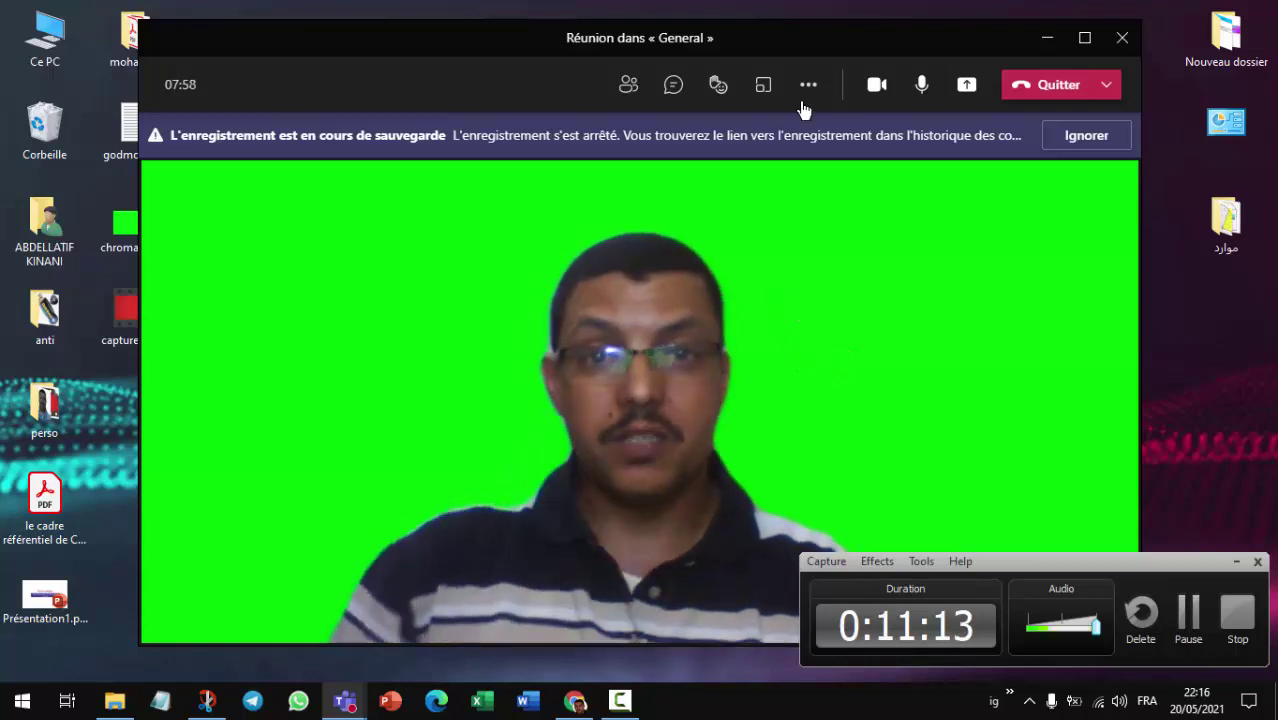
pyautogui.click(1059, 86)
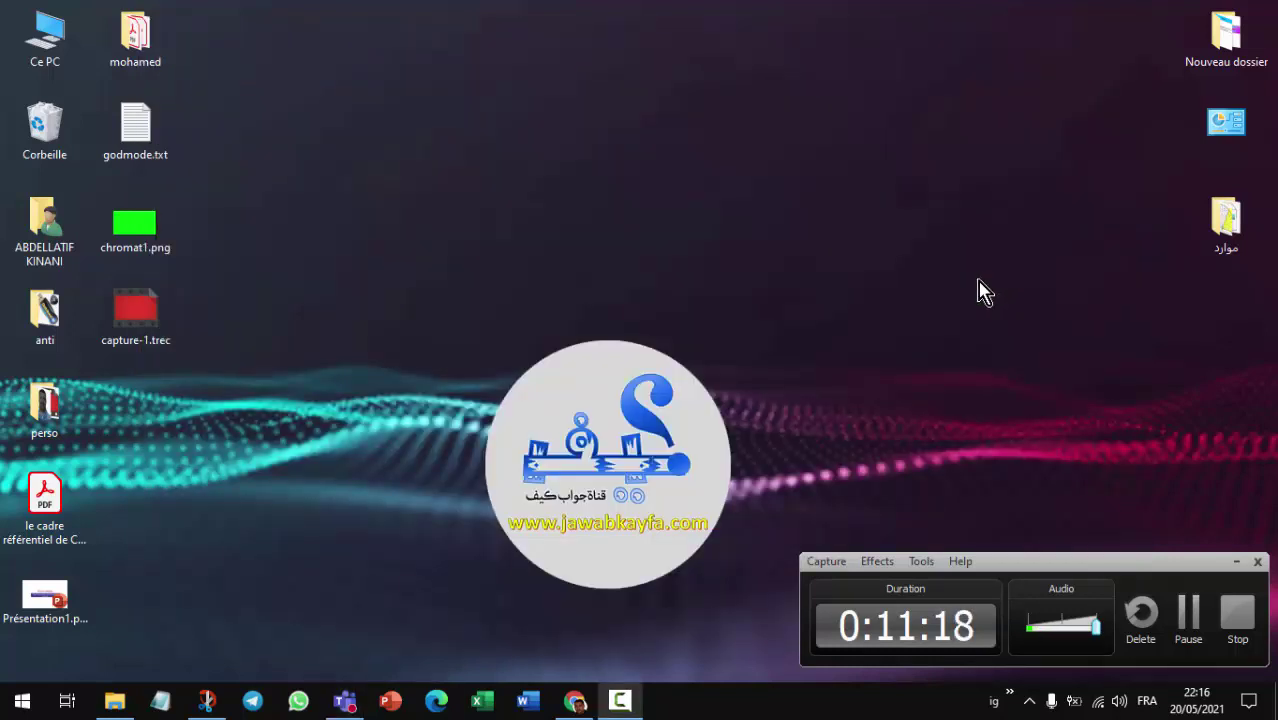
pyautogui.press('F10')
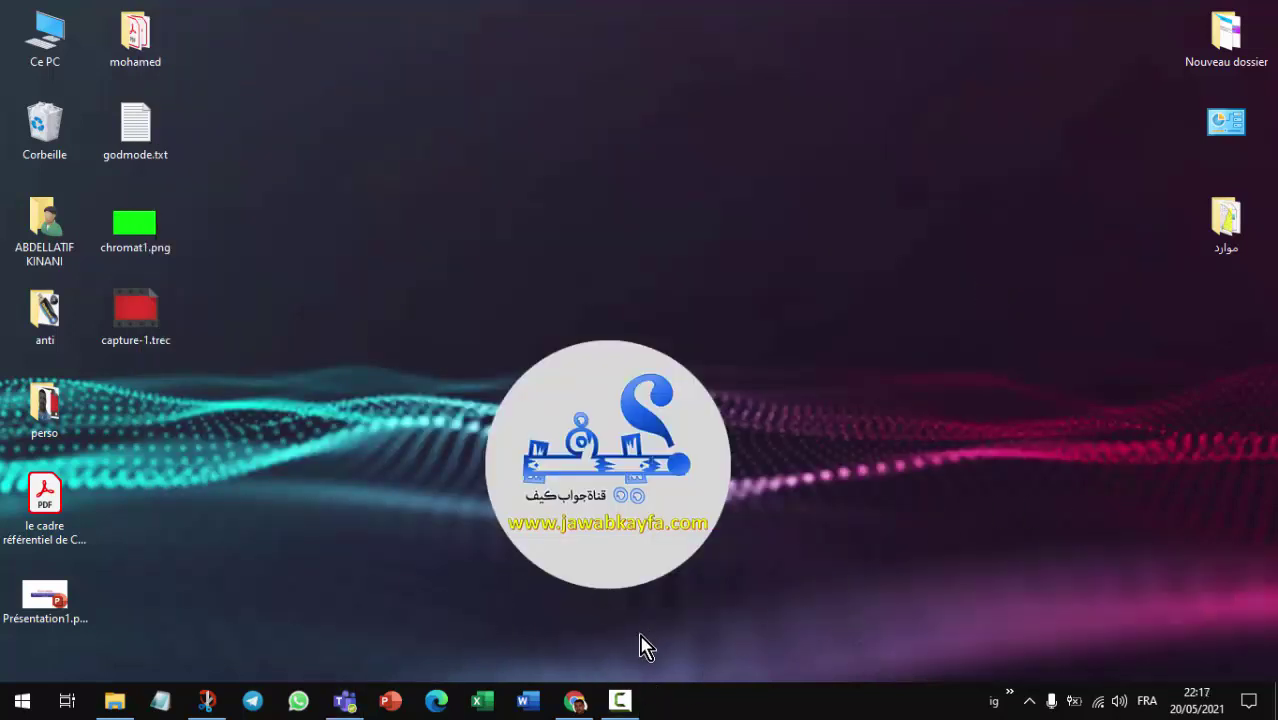
# Open the meeting recording's online storage from the Teams channel post and go to the Recordings folder inside General.
pyautogui.click(348, 698)
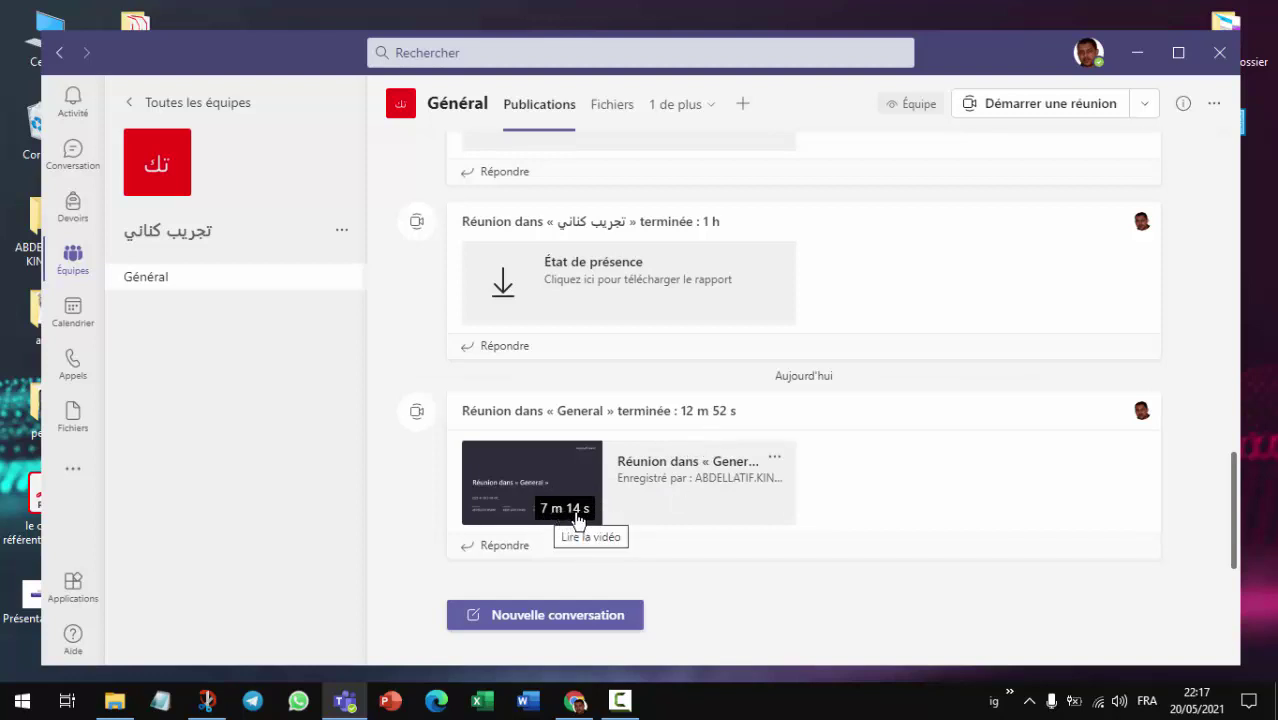
pyautogui.click(776, 461)
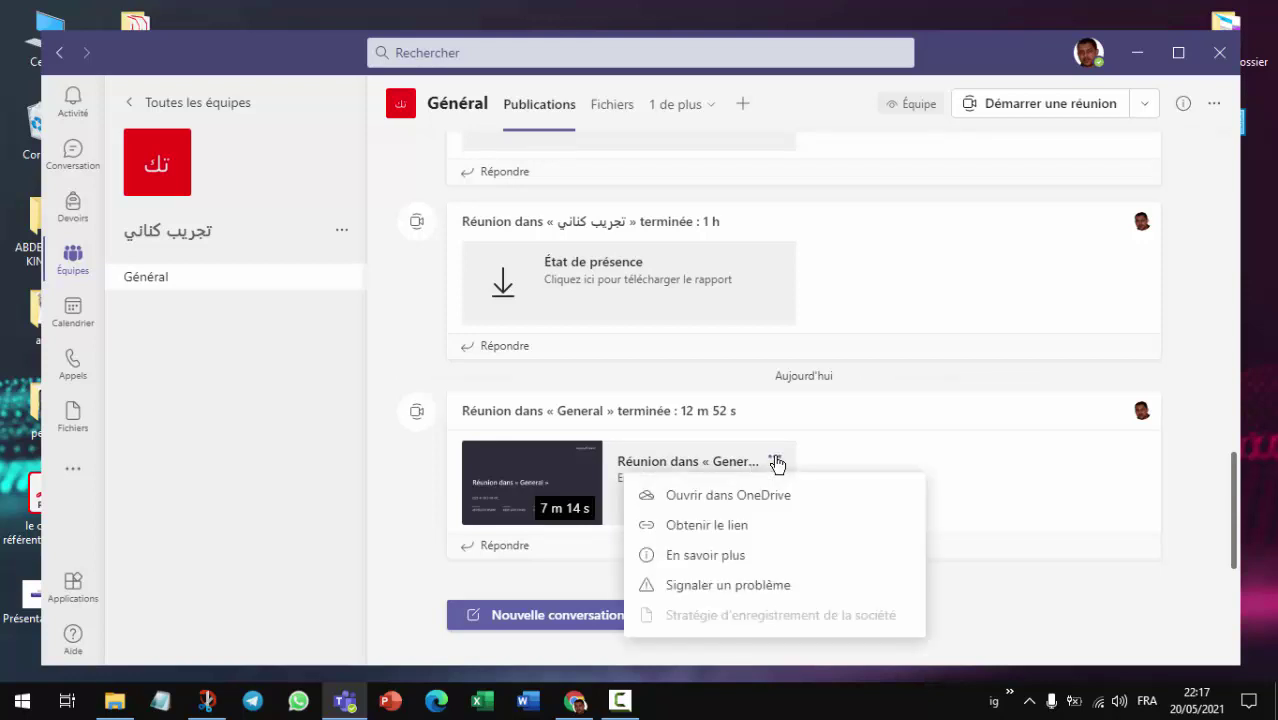
pyautogui.click(748, 507)
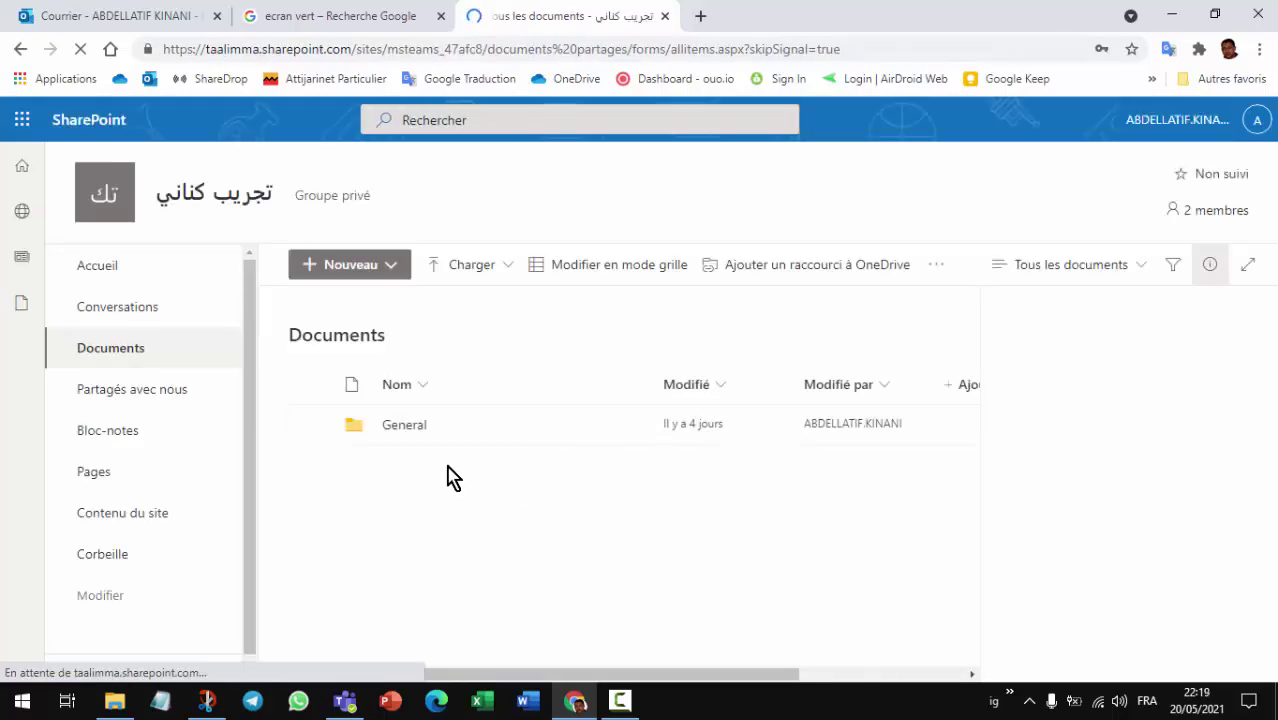
pyautogui.click(405, 432)
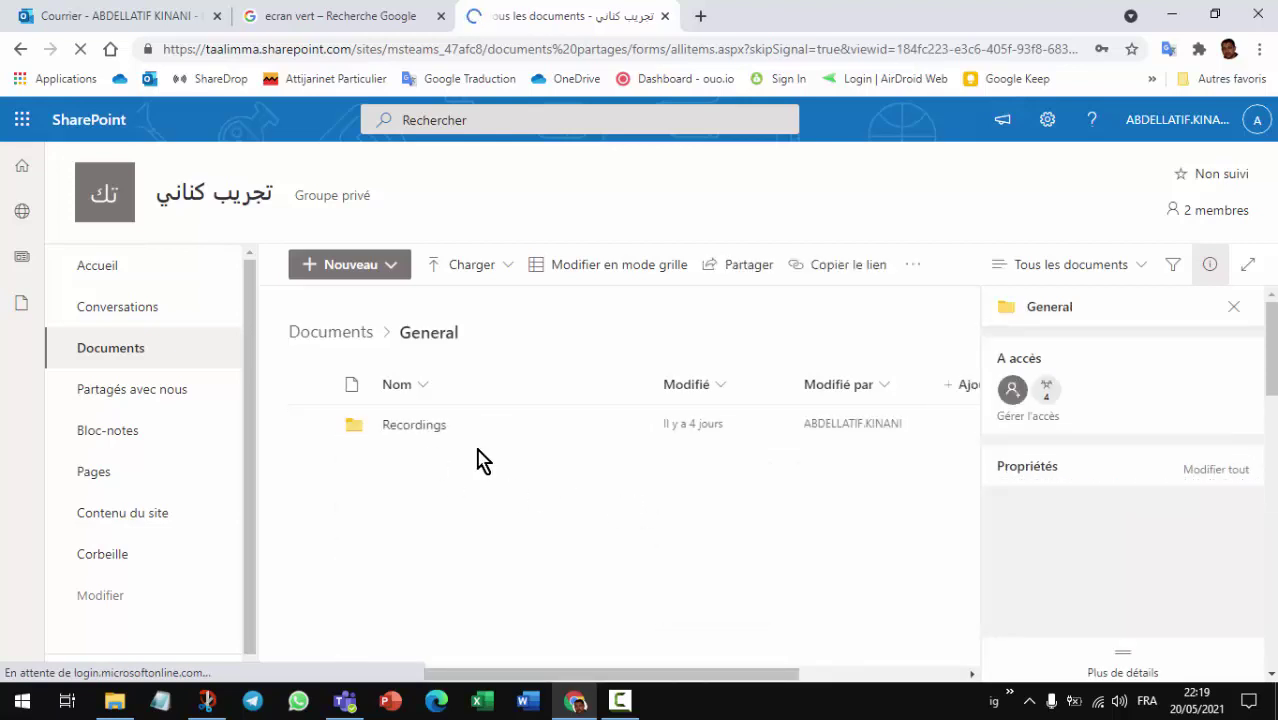
pyautogui.click(393, 428)
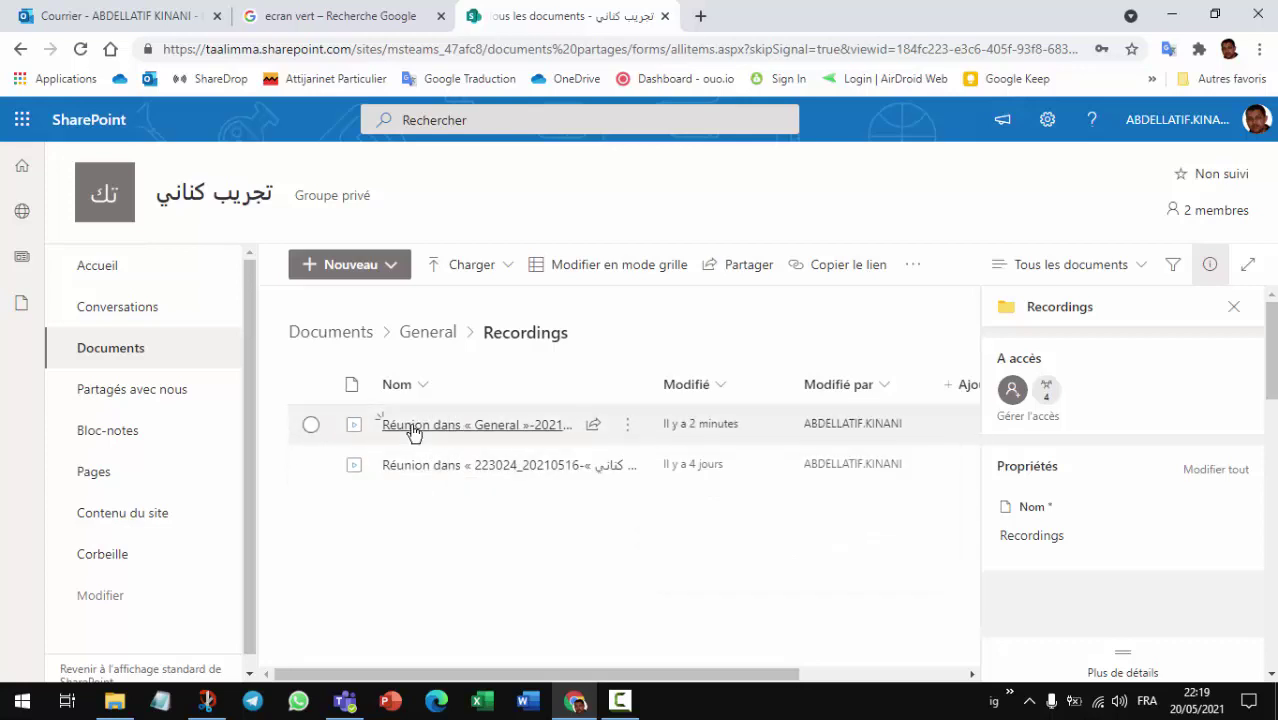
# Download the newest "Réunion dans « General »" recording from the Recordings folder.
pyautogui.moveTo(414, 432)
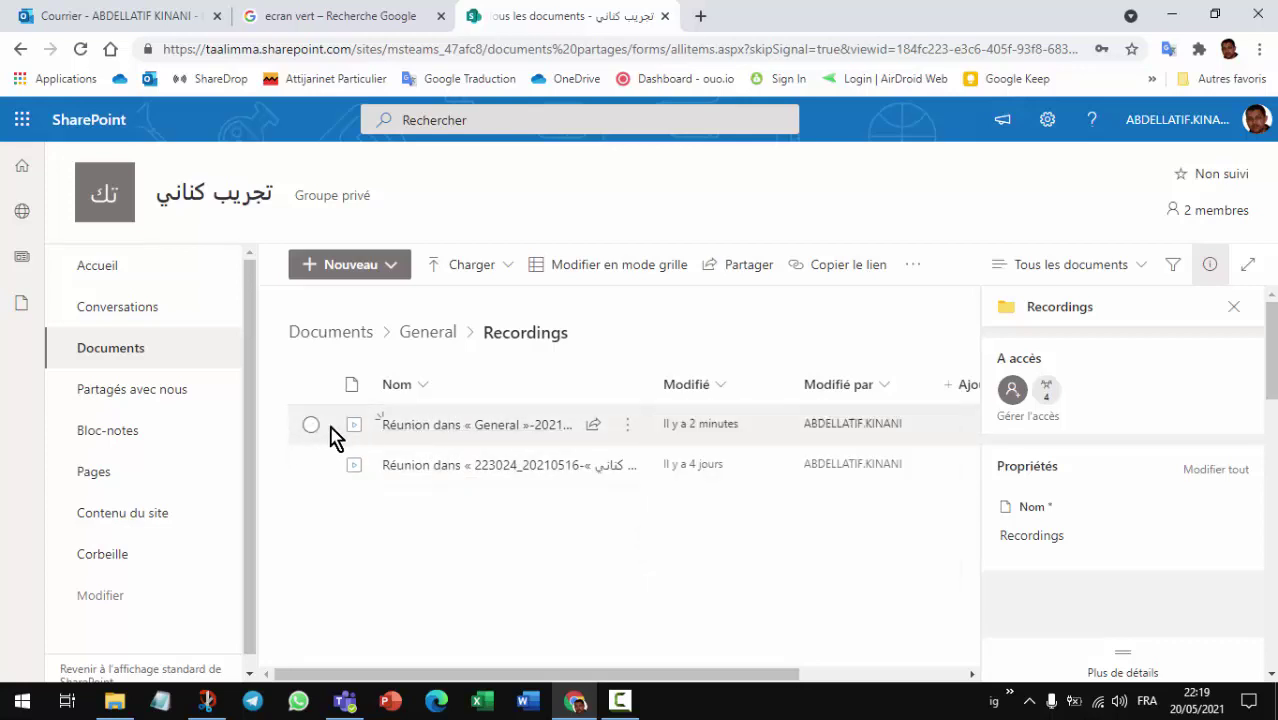
pyautogui.click(627, 428)
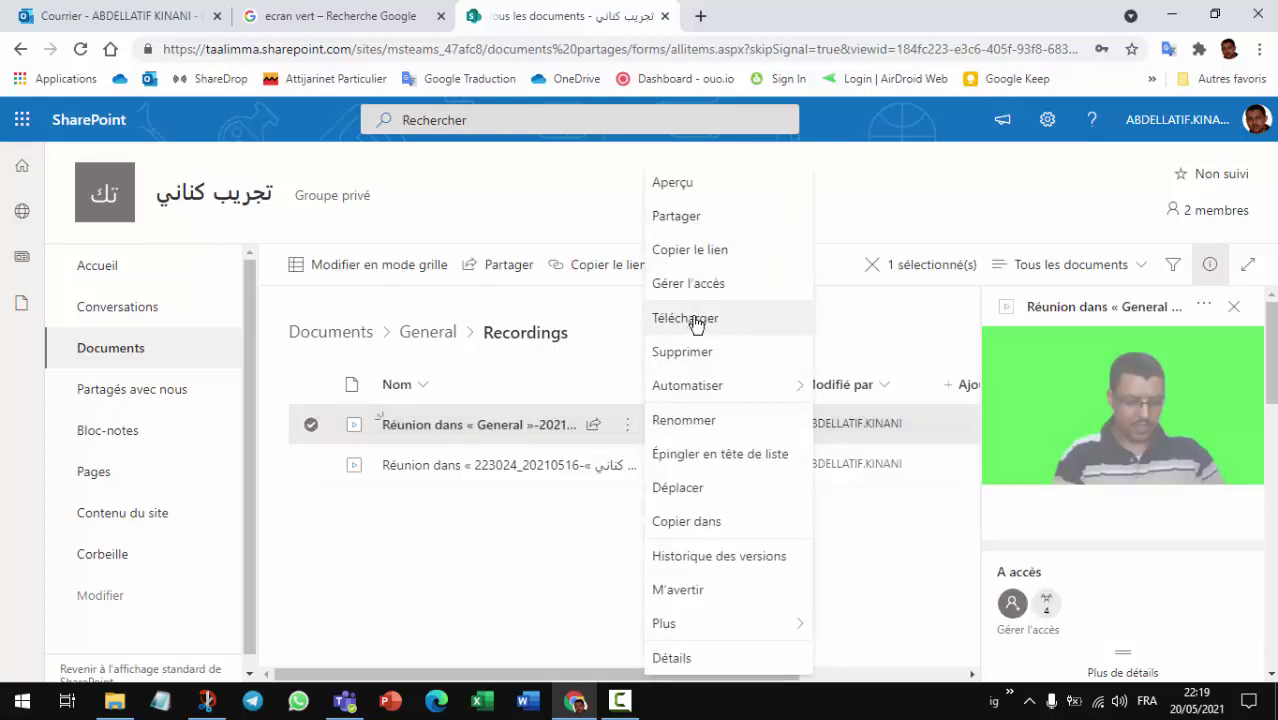
pyautogui.click(694, 321)
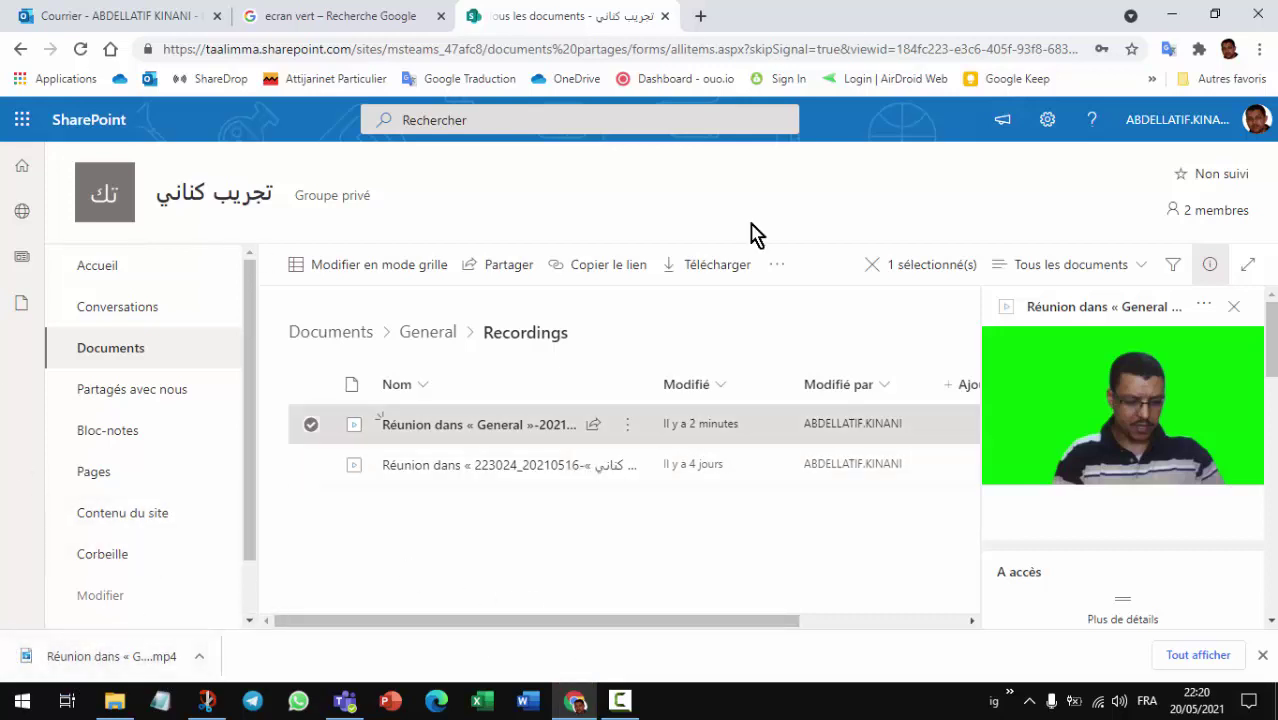
# Close the browser and Teams, and switch to Camtasia Studio with the recorder window minimized.
pyautogui.click(1256, 20)
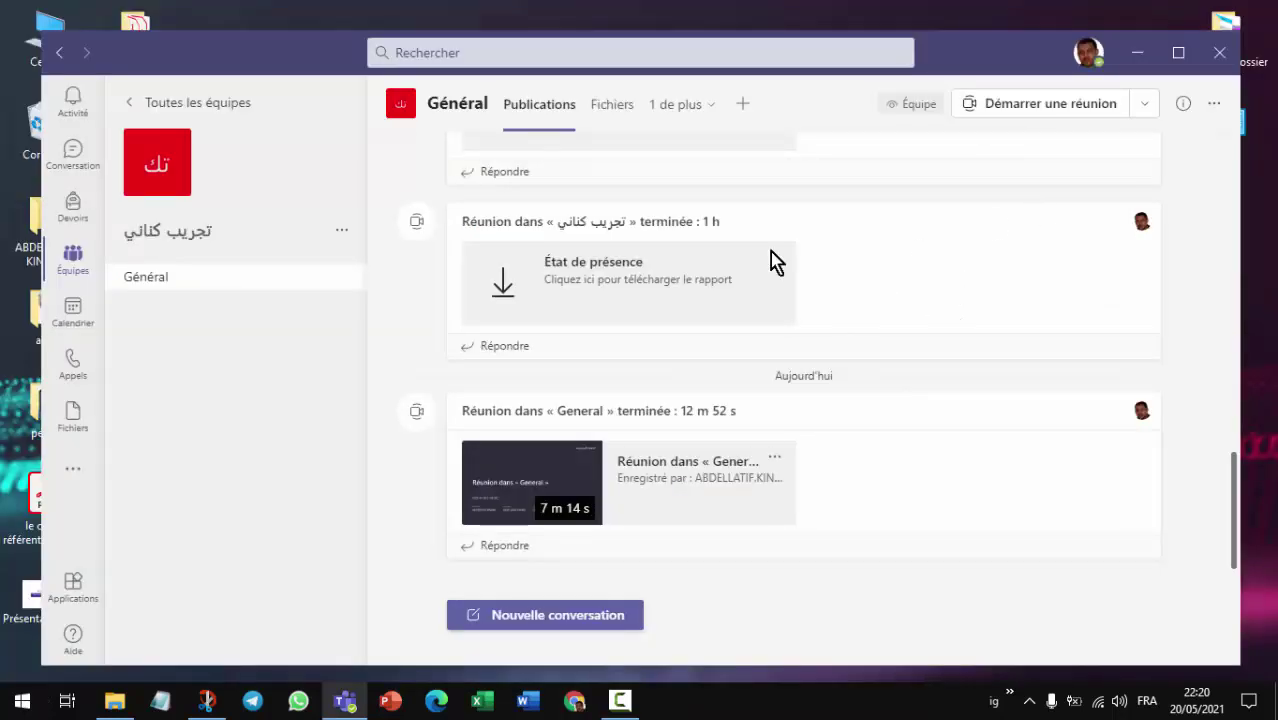
pyautogui.click(1220, 52)
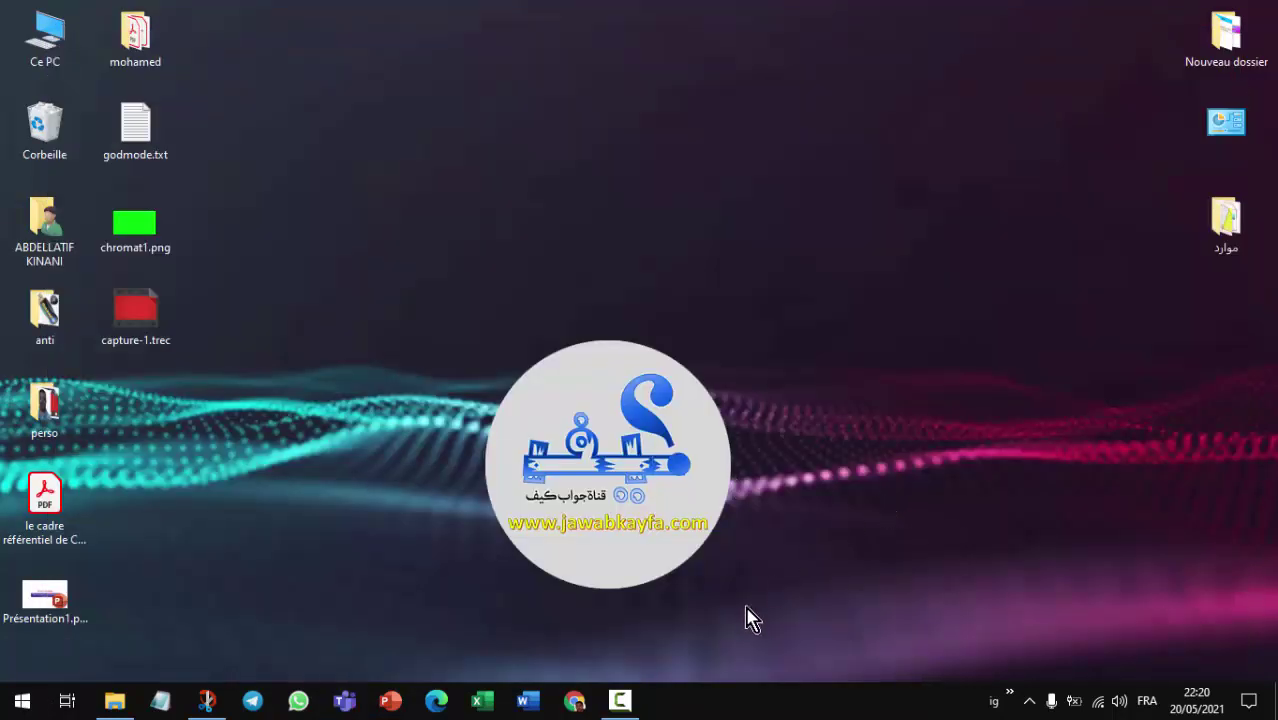
pyautogui.click(620, 702)
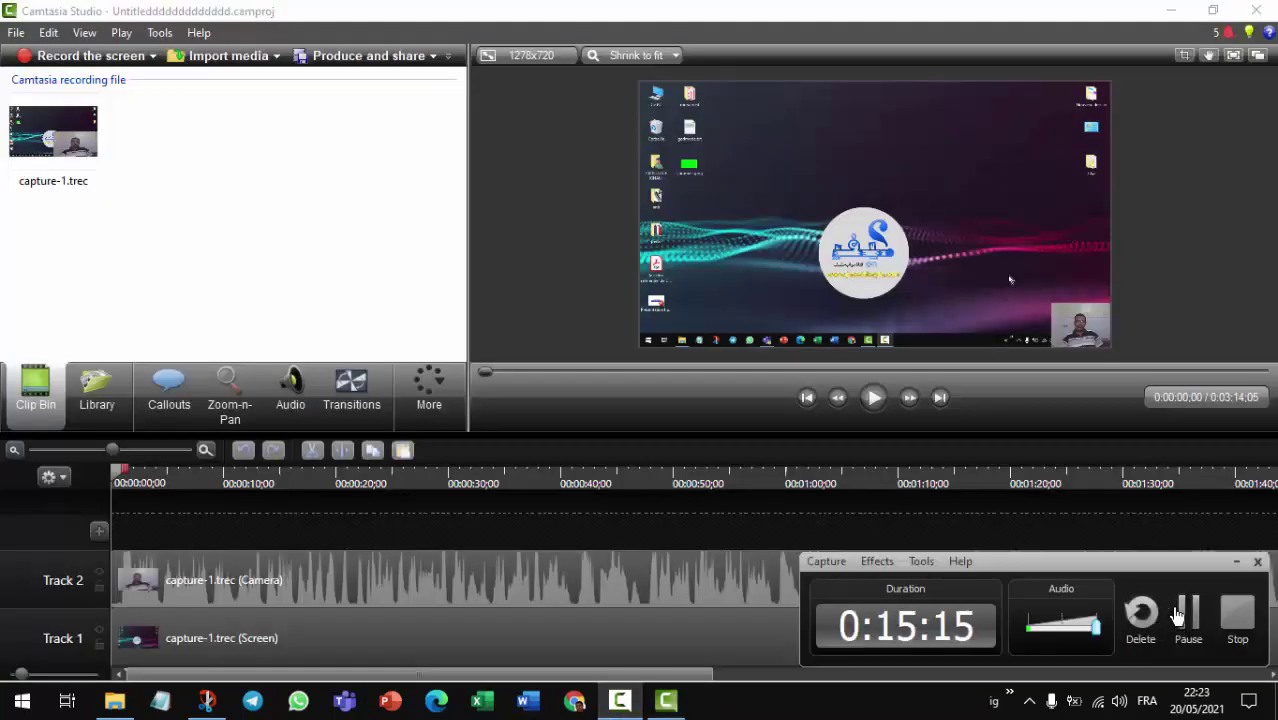
pyautogui.click(1236, 563)
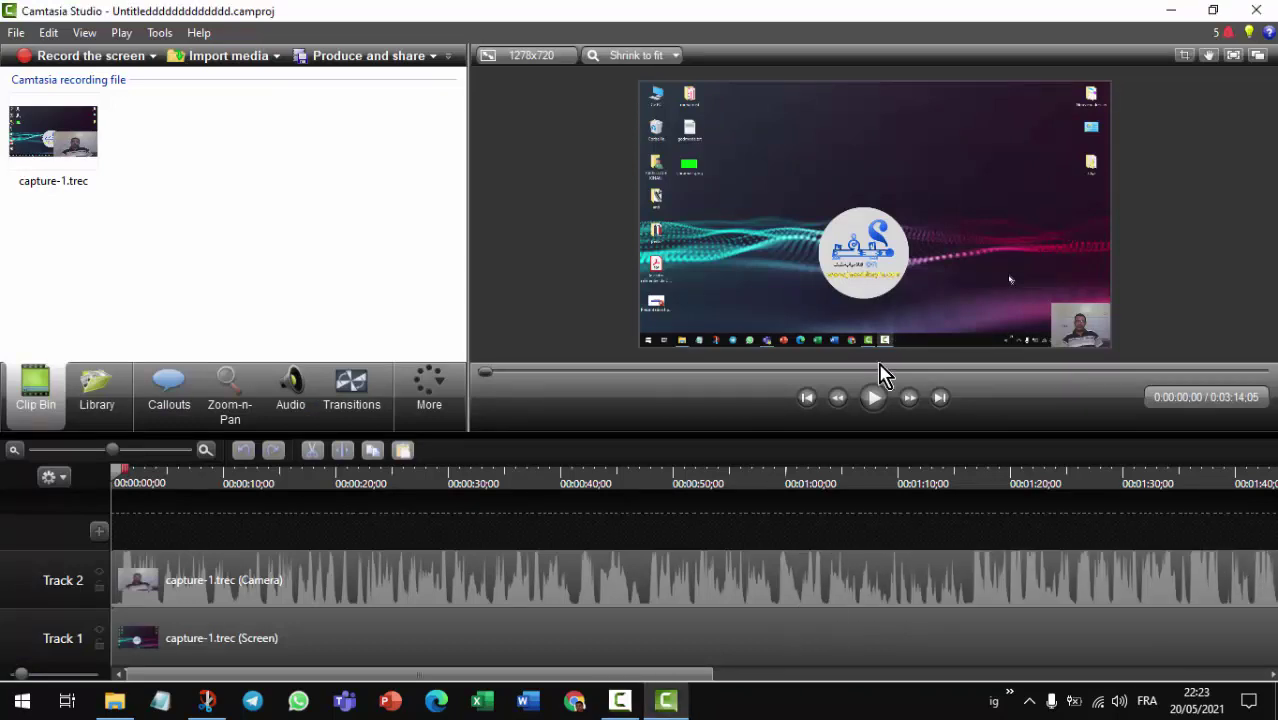
# Delete the capture-1.trec camera clip from Track 2, keeping only the screen capture on Track 1.
pyautogui.click(1079, 330)
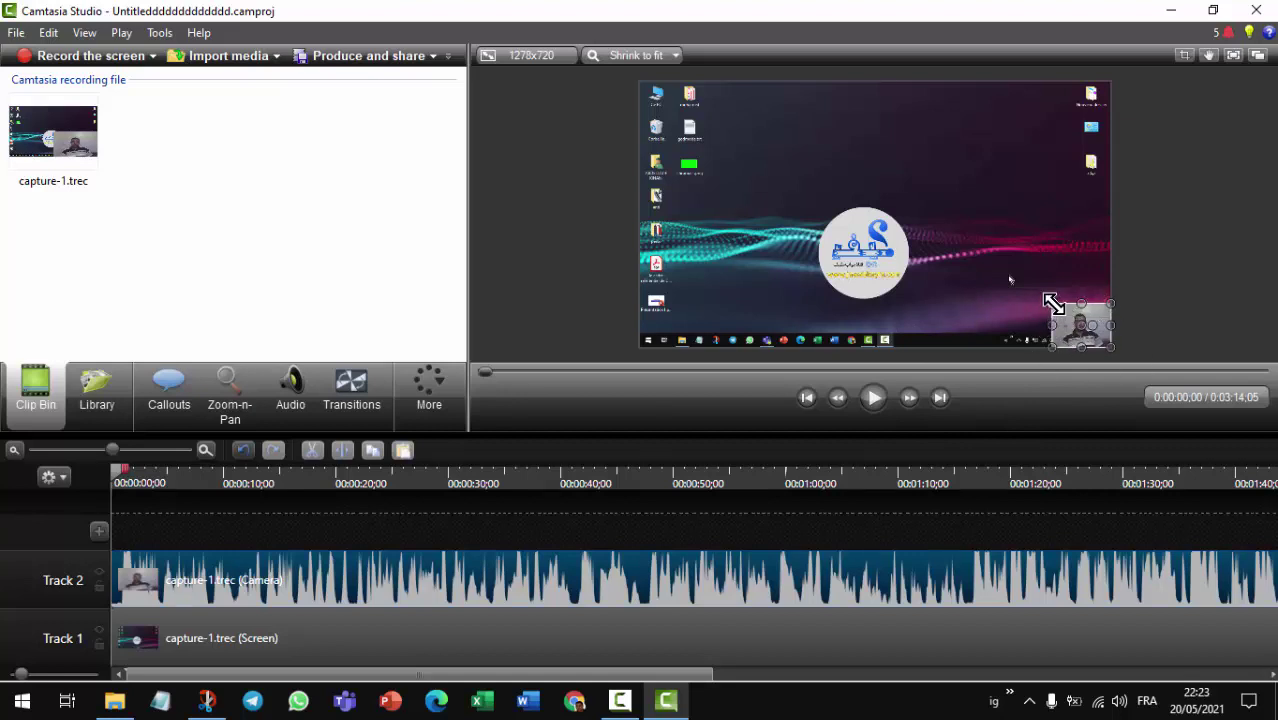
pyautogui.moveTo(1053, 304); pyautogui.dragTo(951, 245)
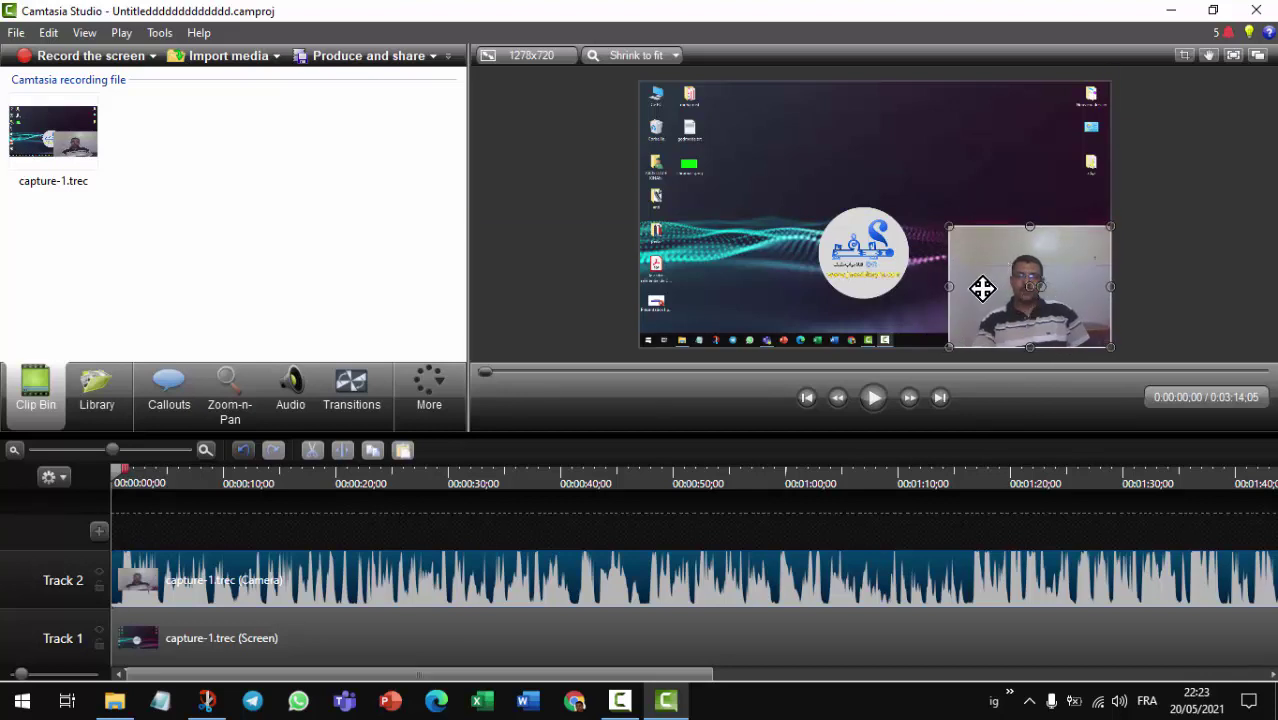
pyautogui.press('Delete')
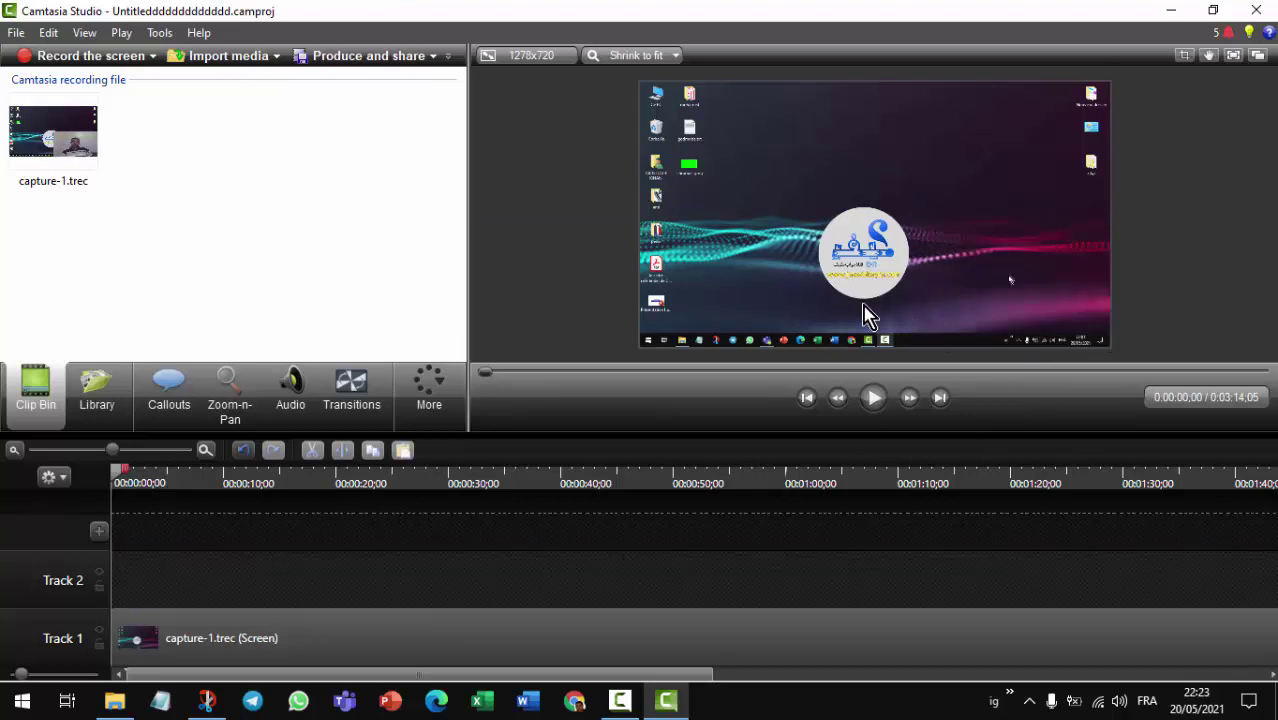
# Import the downloaded "Réunion dans « General »" recording from the Téléchargements folder into the project's media.
pyautogui.click(214, 57)
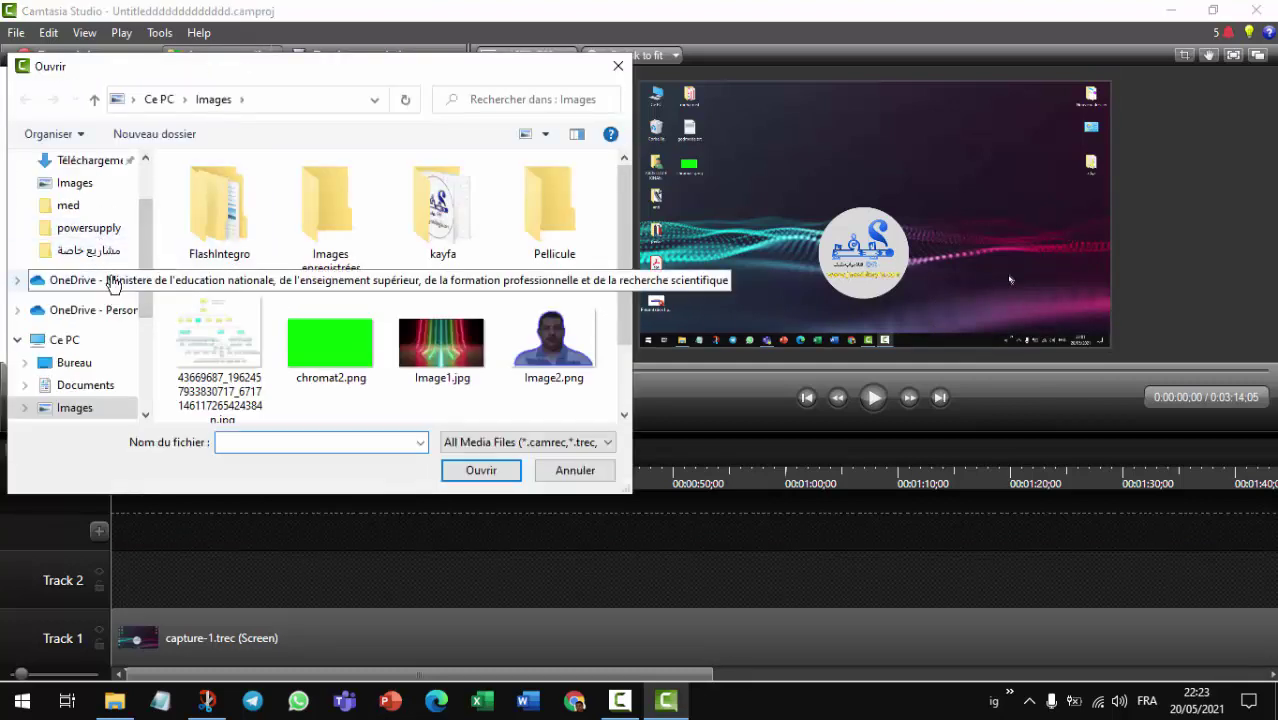
pyautogui.scroll(1, 108, 258)
pyautogui.scroll(1, 108, 258)
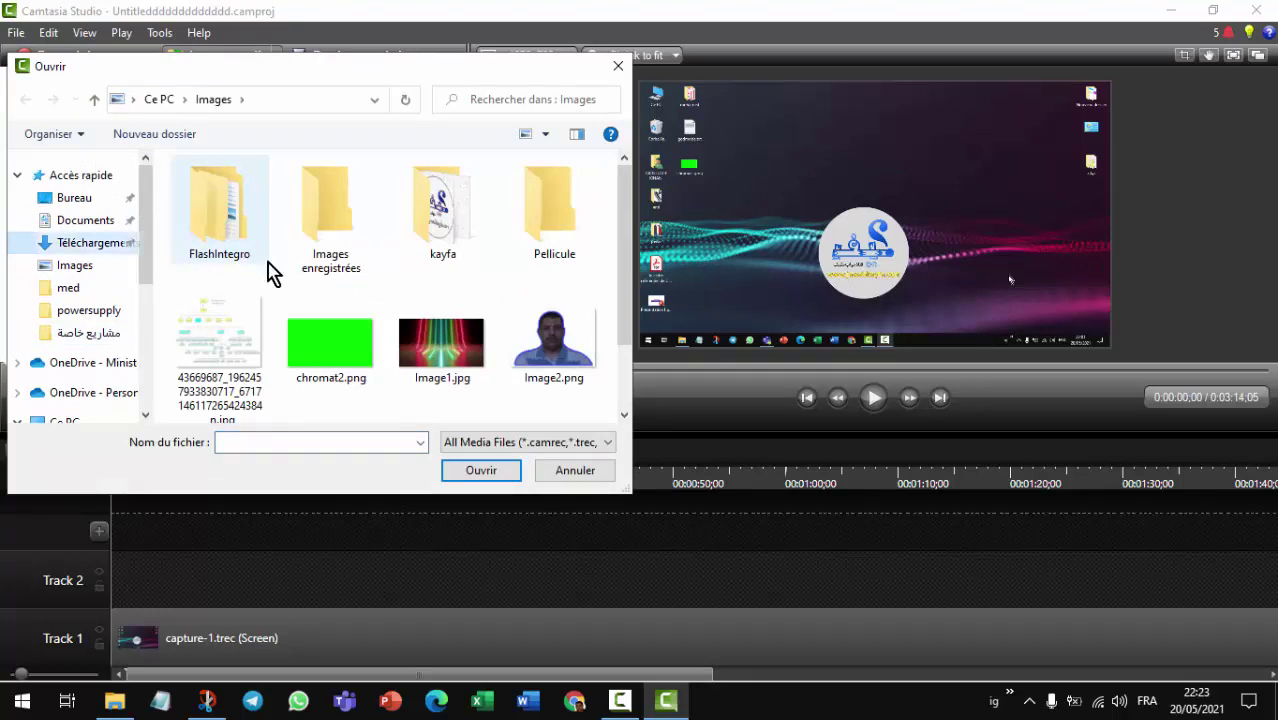
pyautogui.click(100, 245)
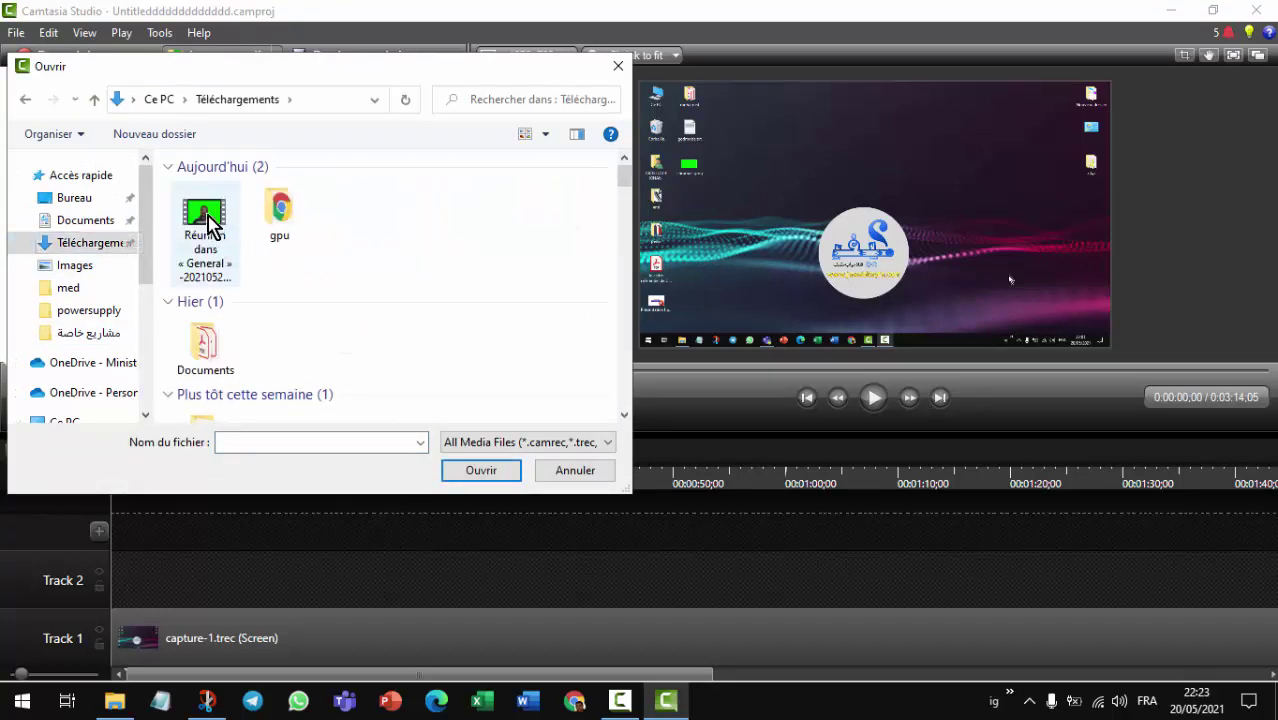
pyautogui.click(207, 222)
pyautogui.click(485, 478)
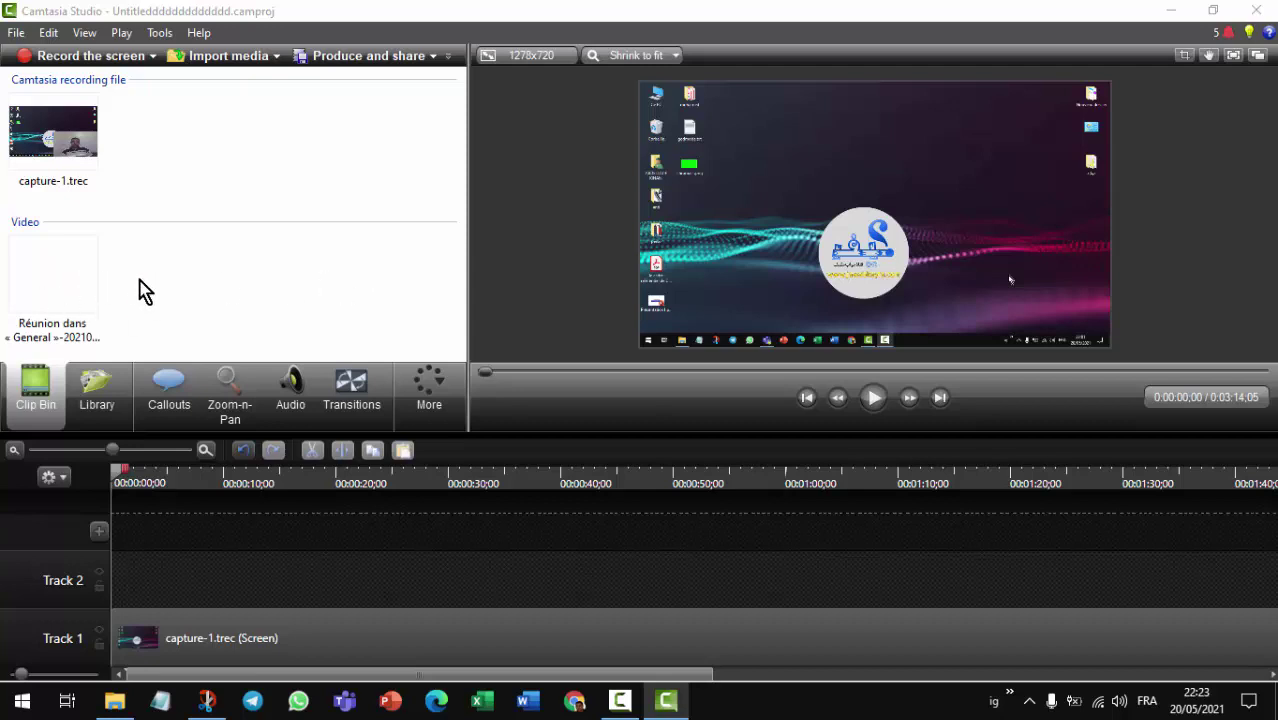
# Place the Réunion dans « General » clip on Track 2, starting at the beginning of the timeline.
pyautogui.click(57, 283)
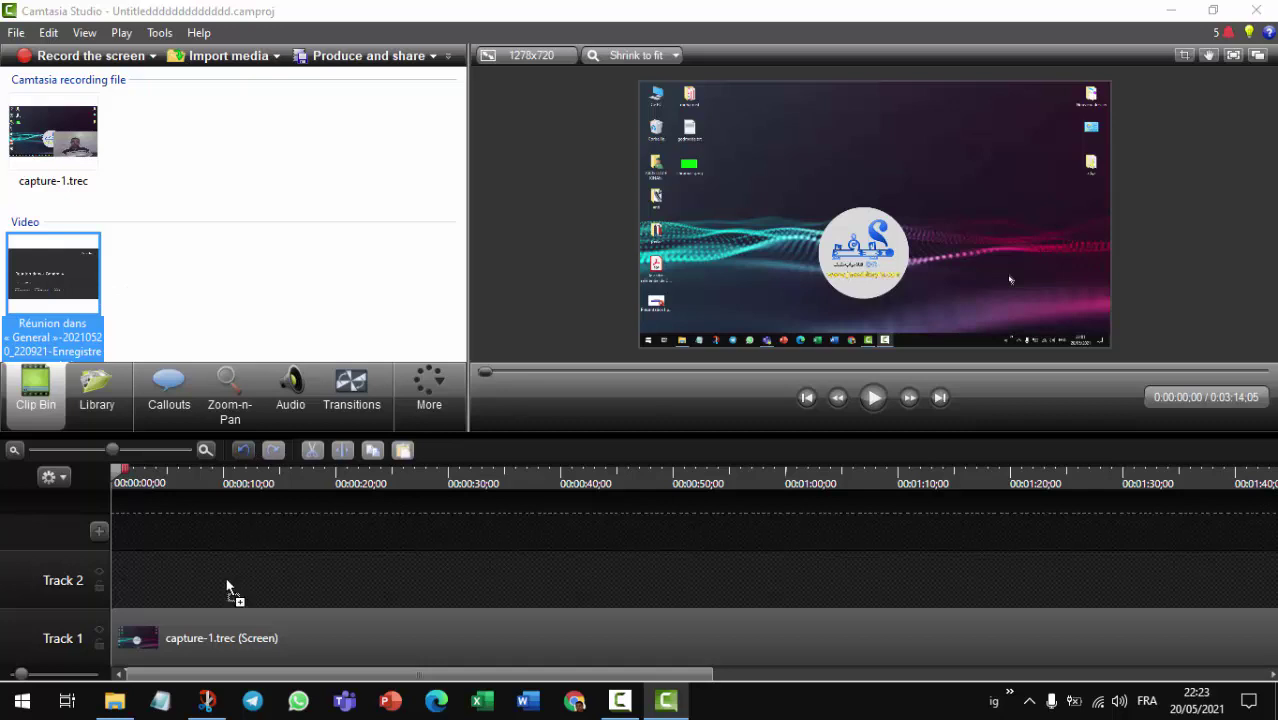
pyautogui.moveTo(226, 580); pyautogui.dragTo(227, 582)
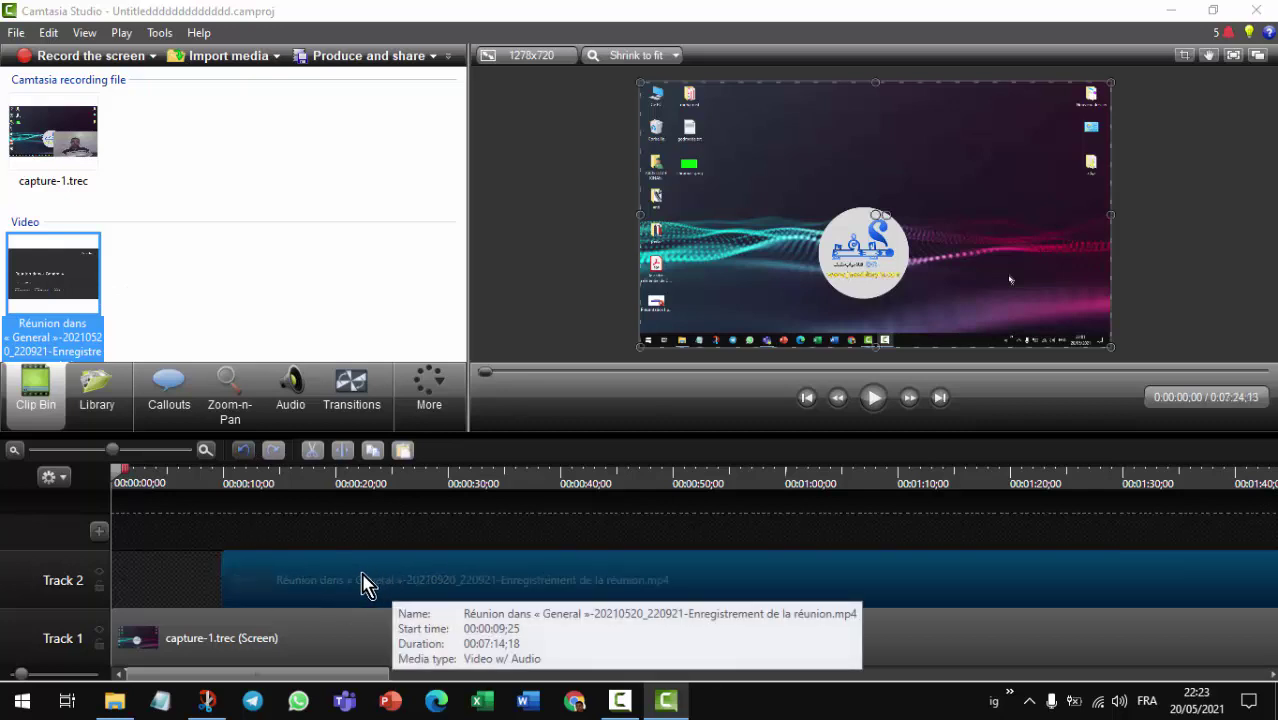
pyautogui.moveTo(362, 585); pyautogui.dragTo(157, 586)
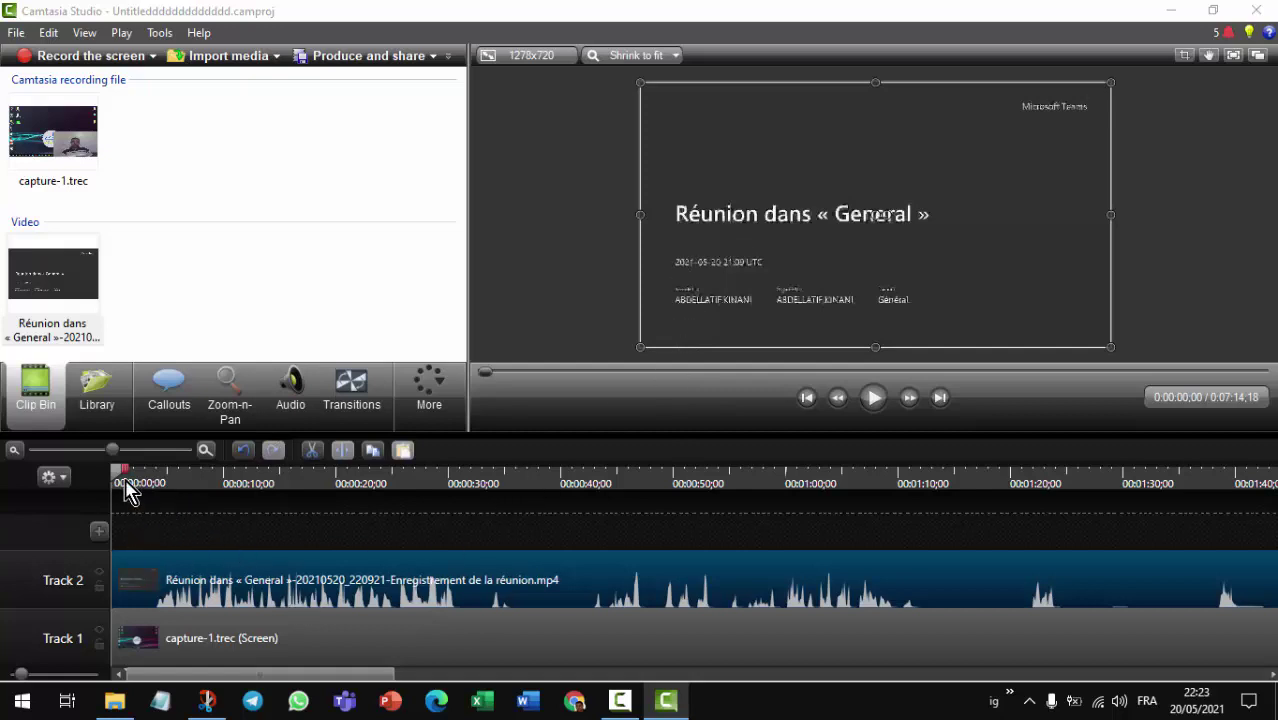
# Split the meeting clip on Track 2 at 0:00:04;08 and delete the title-screen part before the cut.
pyautogui.moveTo(130, 483); pyautogui.dragTo(163, 486)
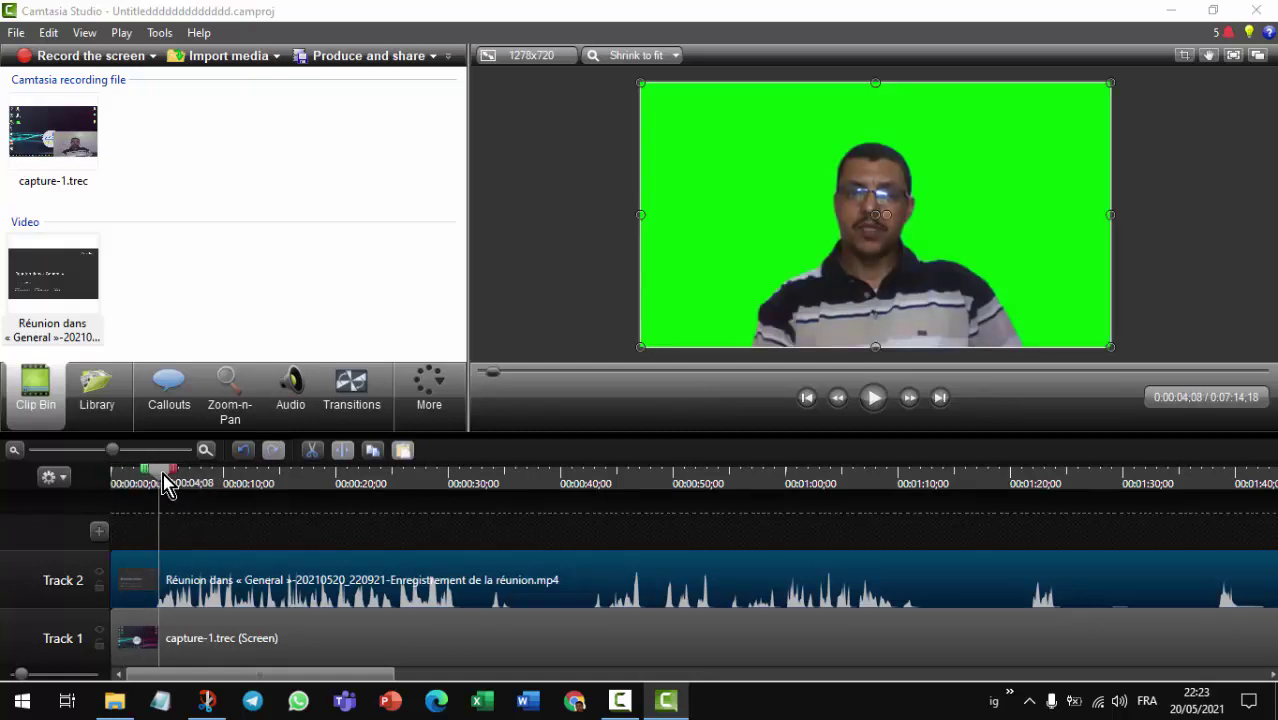
pyautogui.click(342, 450)
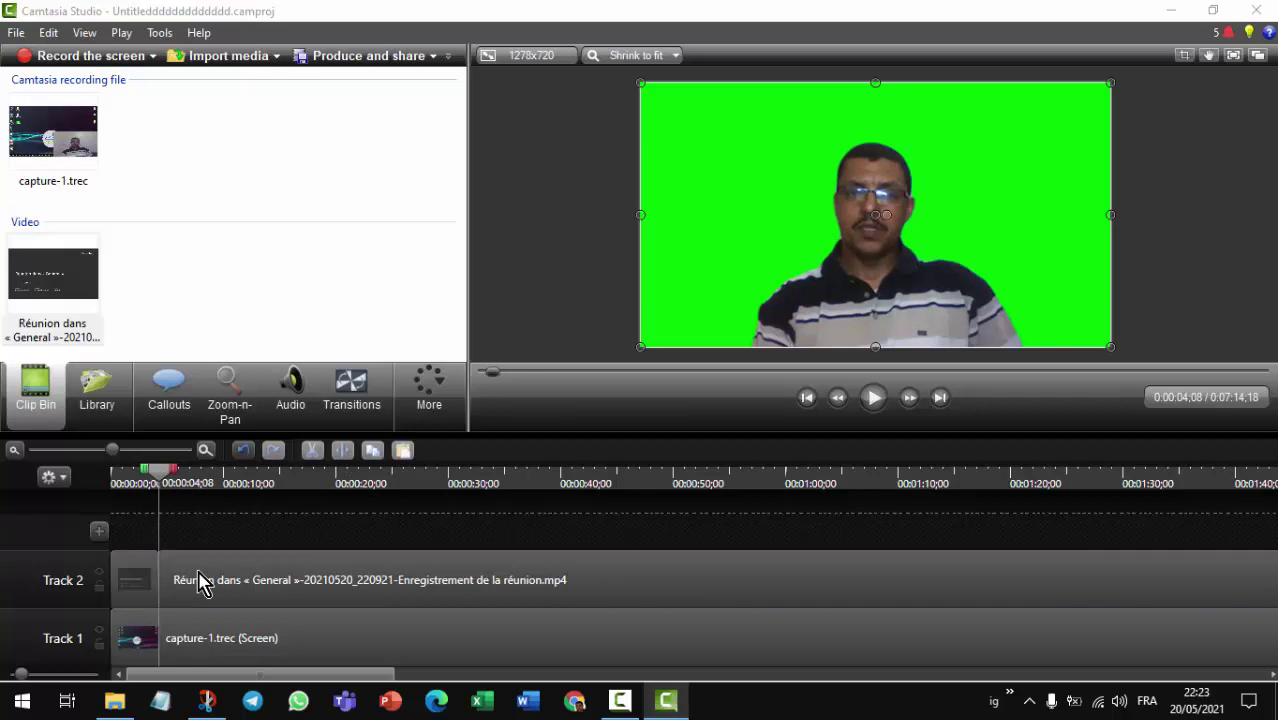
pyautogui.click(147, 577)
pyautogui.press('Delete')
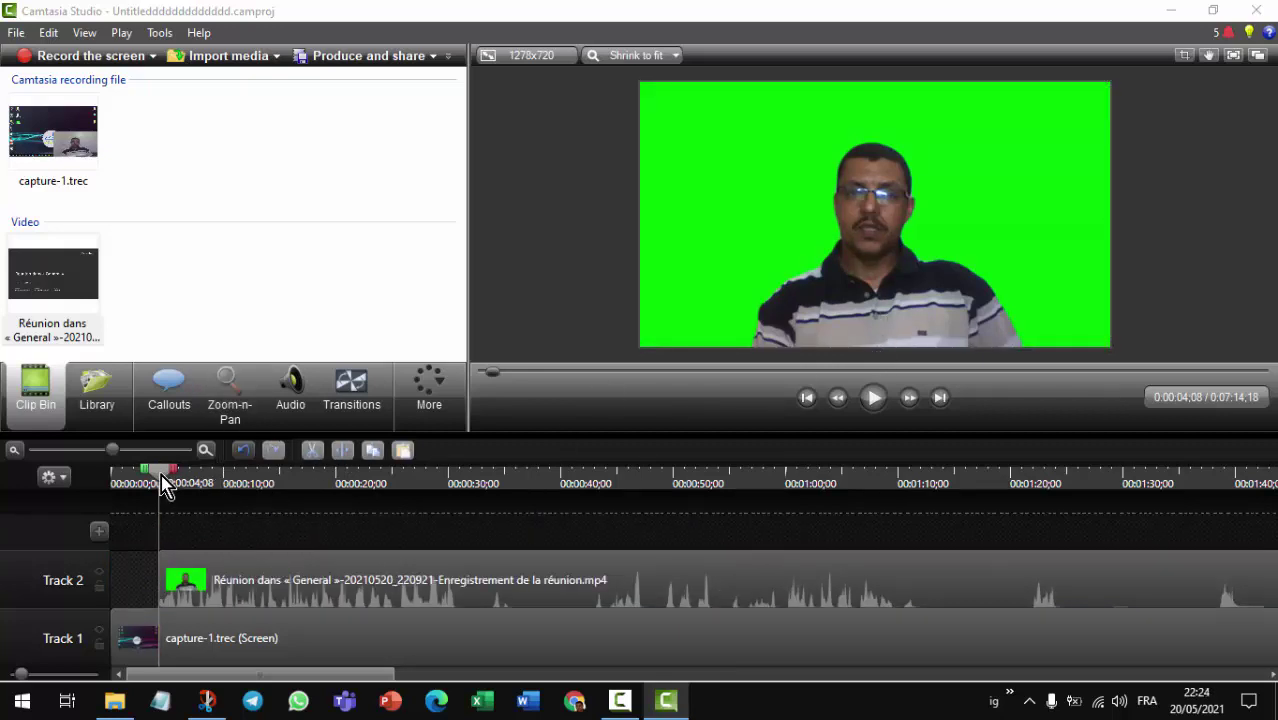
pyautogui.moveTo(160, 470); pyautogui.dragTo(168, 535)
# Enable the Remove a color effect in the visual properties of the green-screen meeting clip.
pyautogui.click(285, 578)
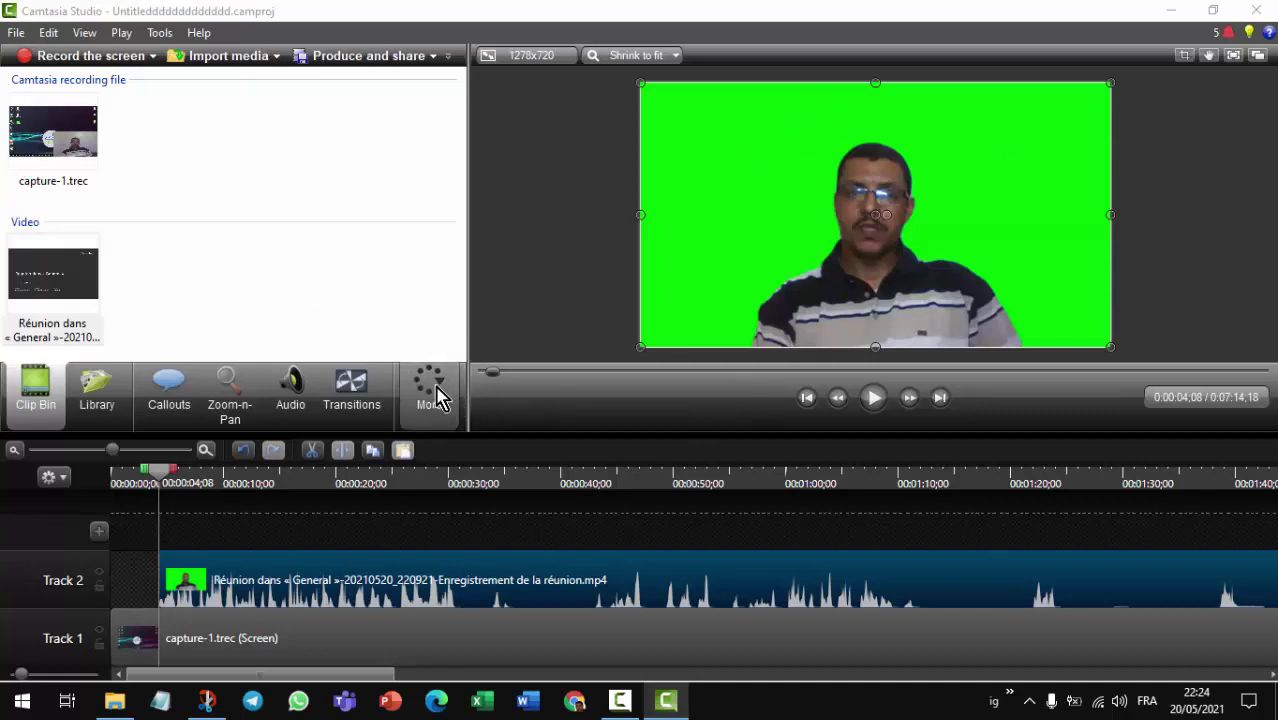
pyautogui.click(437, 397)
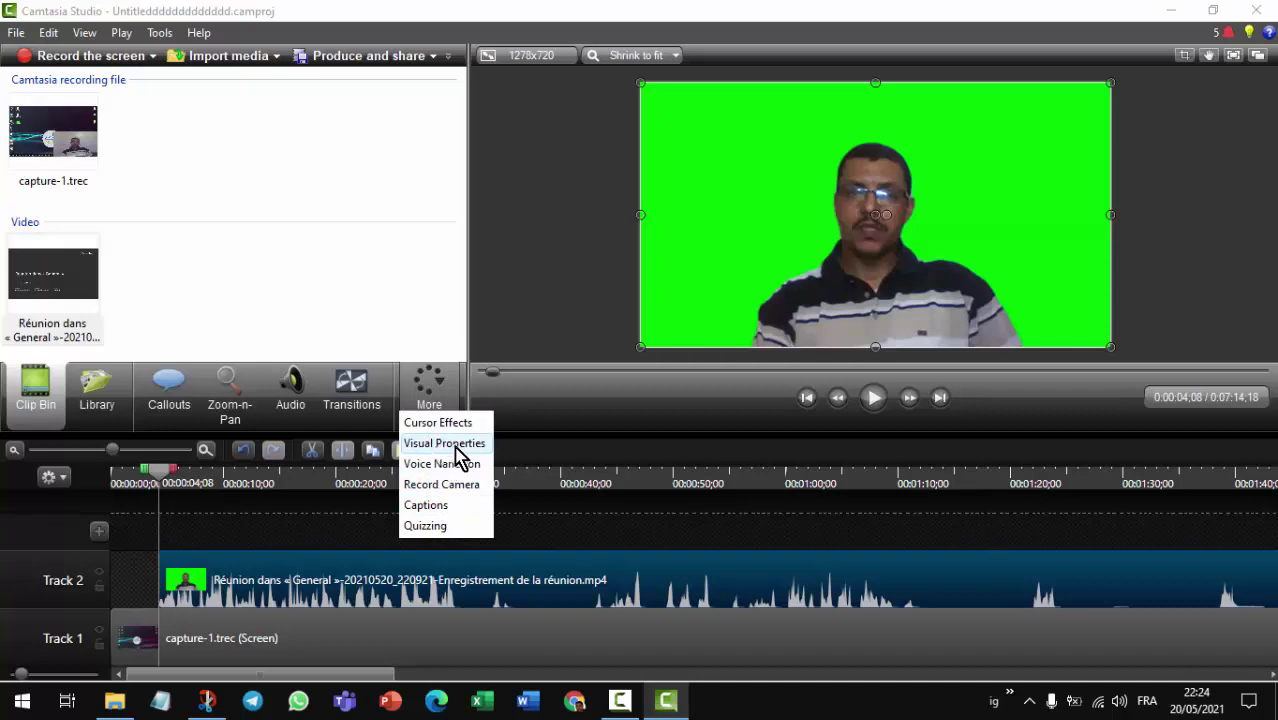
pyautogui.click(441, 446)
pyautogui.scroll(-3, 252, 252)
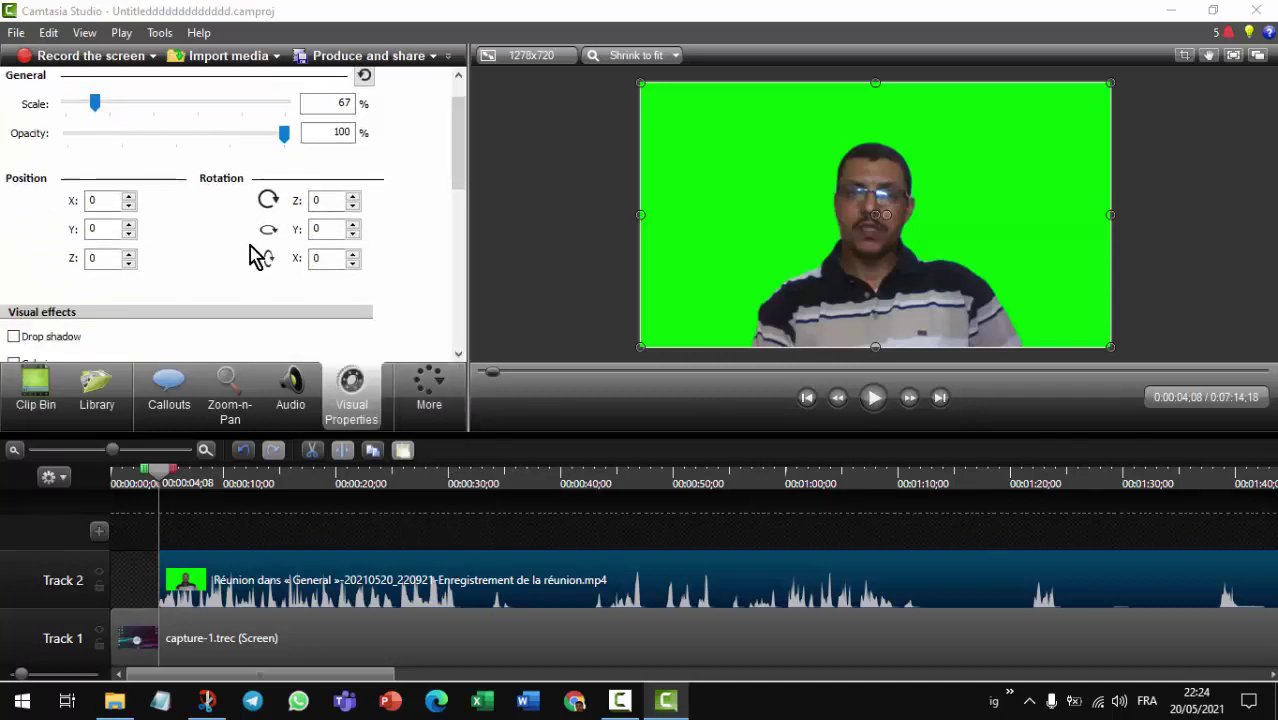
pyautogui.scroll(-3, 252, 254)
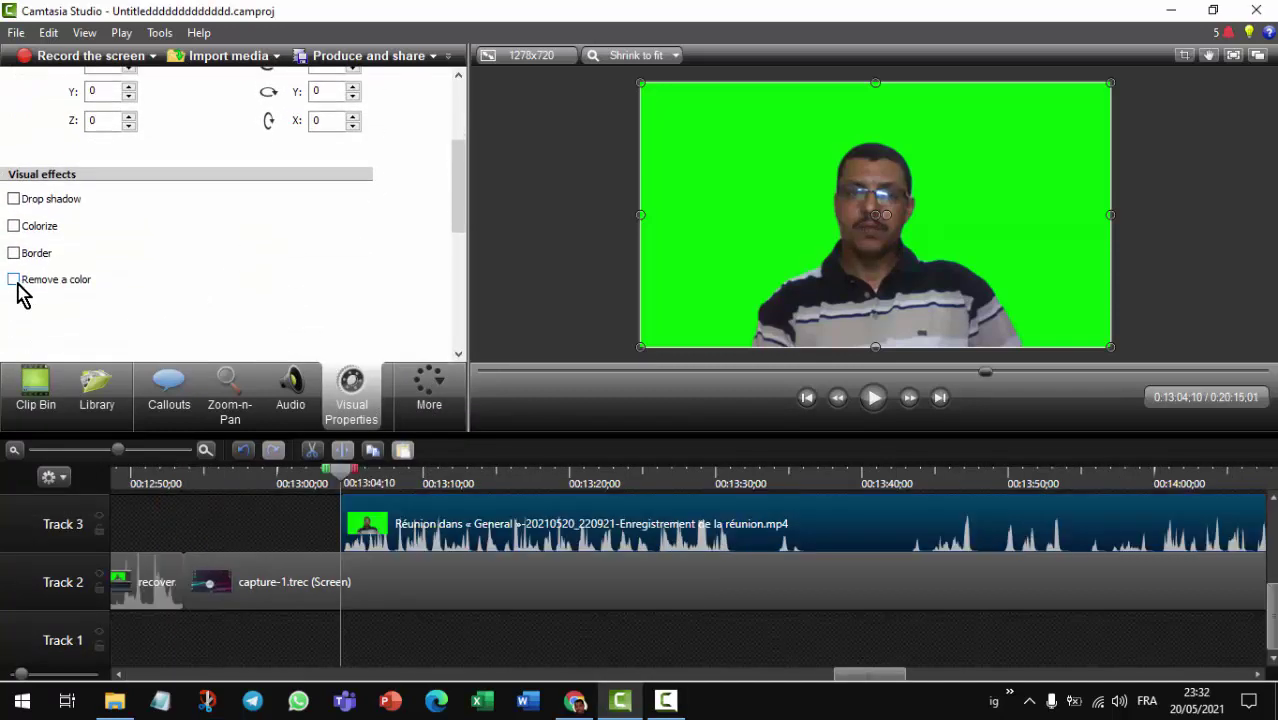
pyautogui.click(14, 279)
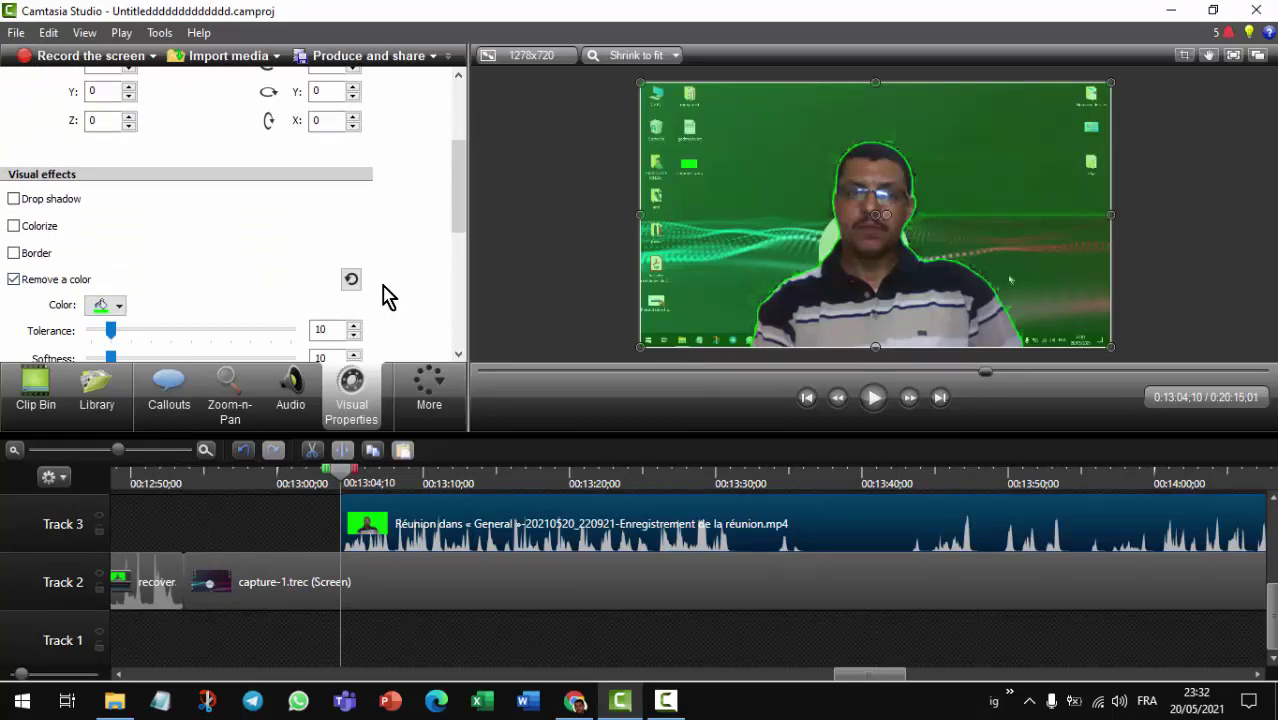
# Set the color to remove by sampling the green backdrop beside the presenter in the preview, repeating the sample once.
pyautogui.scroll(-1, 388, 296)
pyautogui.click(118, 284)
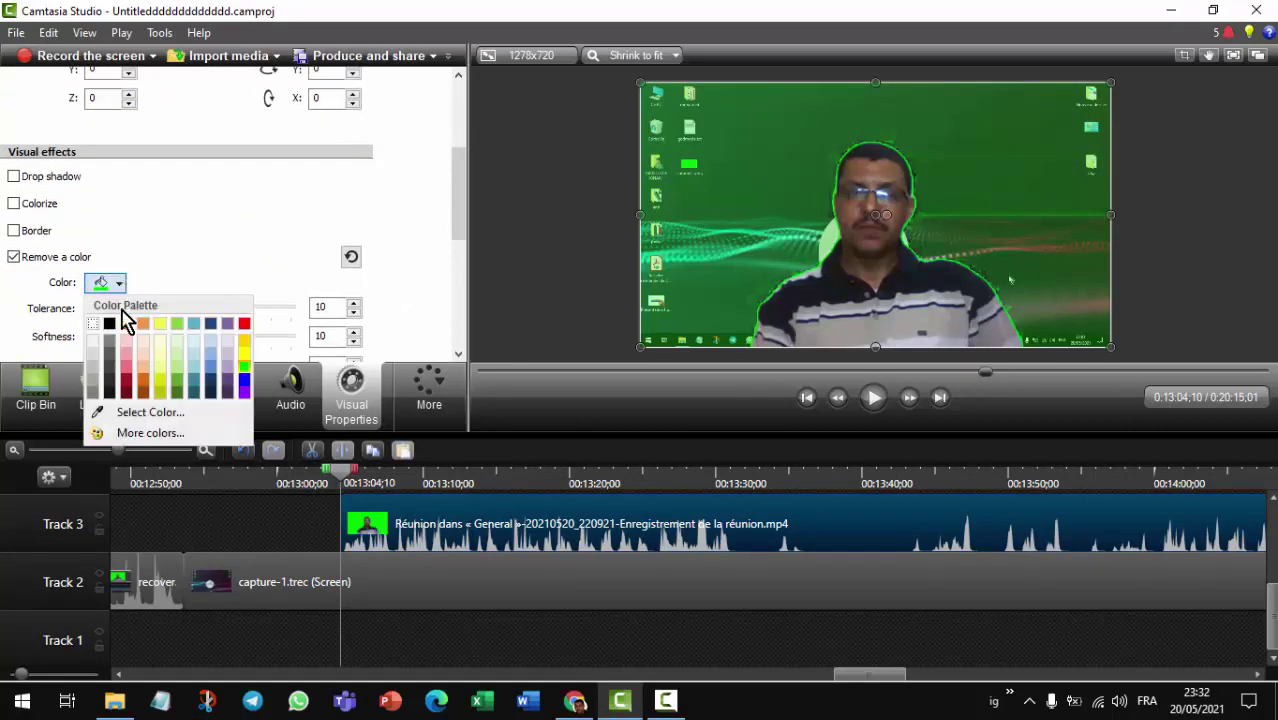
pyautogui.click(146, 413)
pyautogui.click(747, 225)
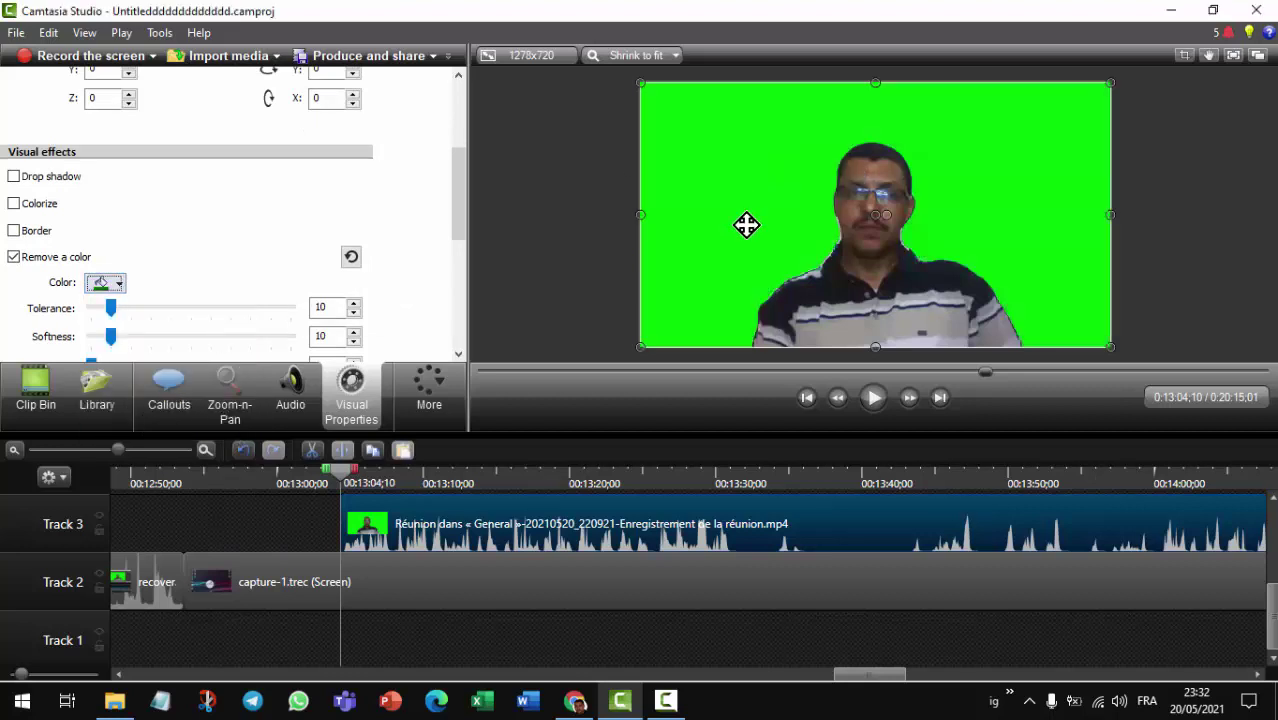
pyautogui.click(120, 285)
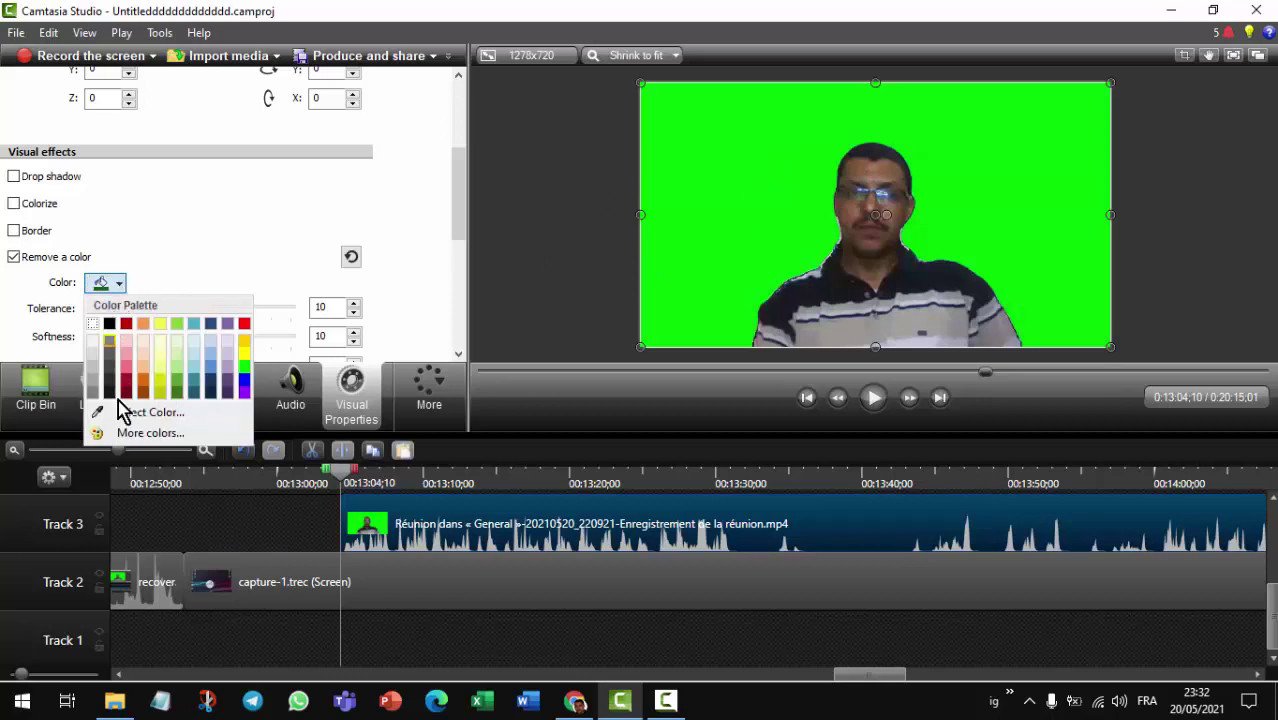
pyautogui.click(130, 414)
pyautogui.click(754, 192)
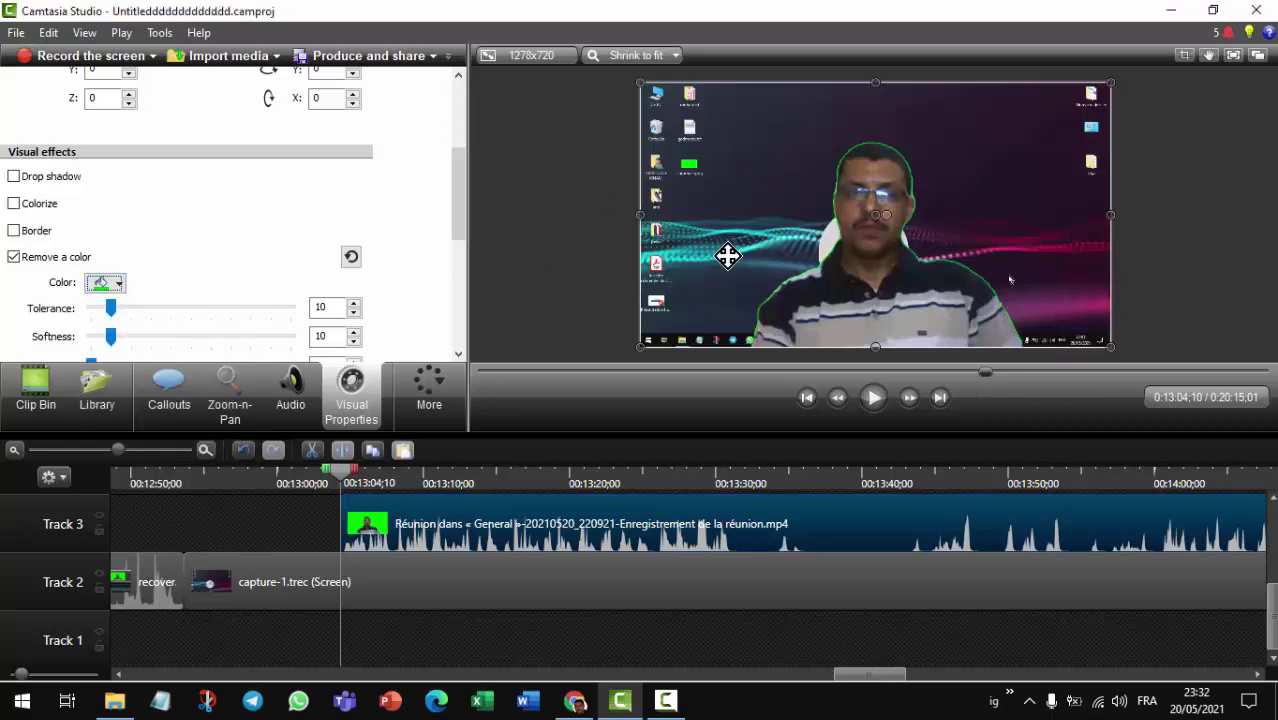
# Shrink the presenter clip, position it in the canvas's lower-right area beside the logo, and play back the composite.
pyautogui.moveTo(640, 83); pyautogui.dragTo(797, 193)
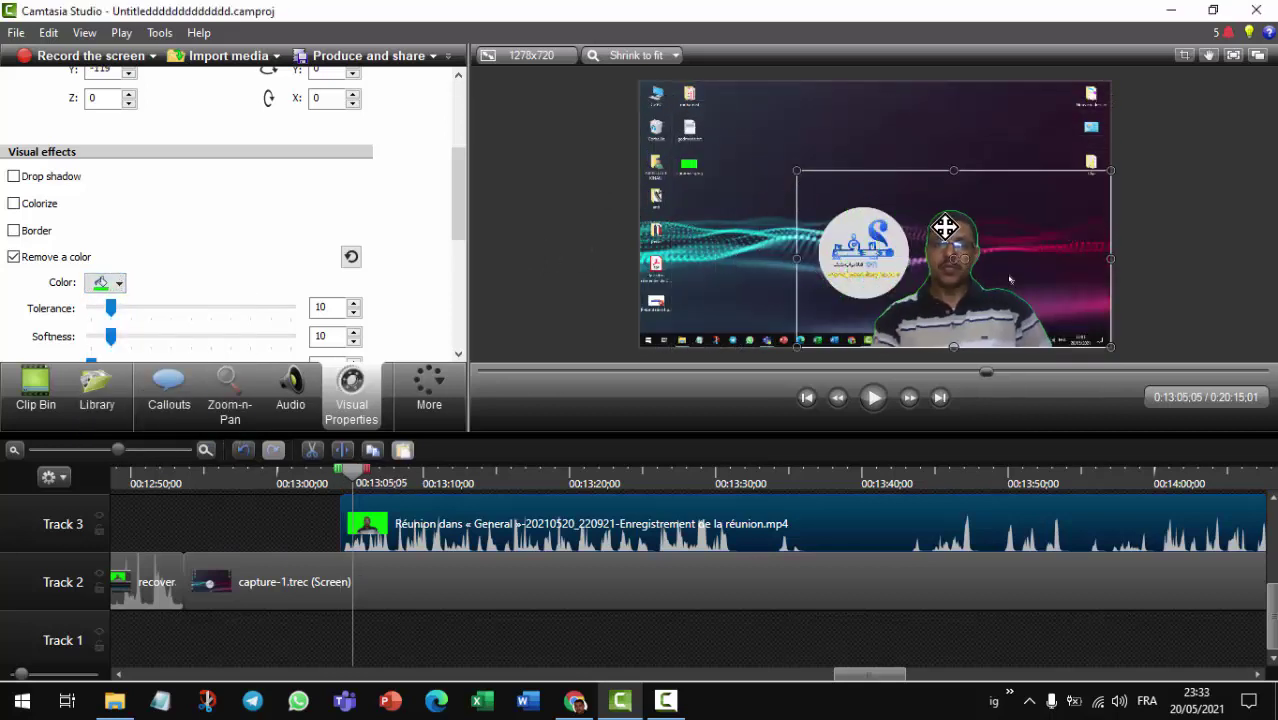
pyautogui.moveTo(945, 228); pyautogui.dragTo(964, 199)
pyautogui.click(1135, 240)
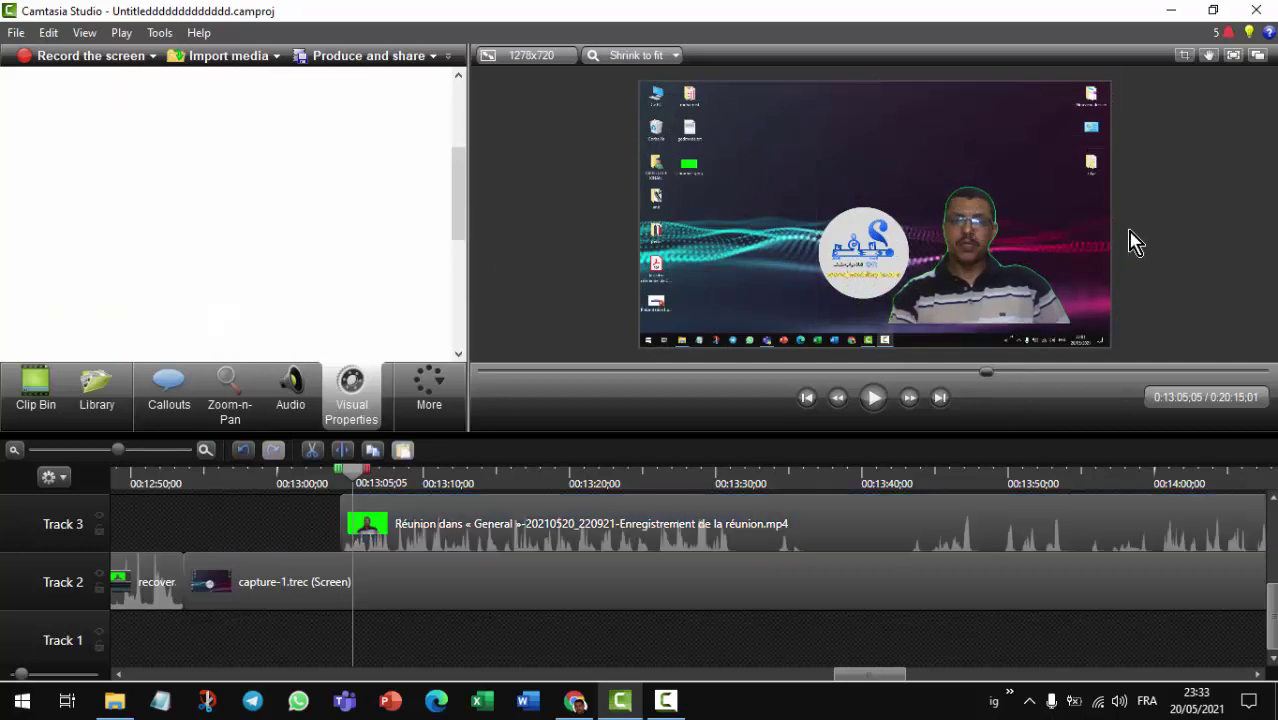
pyautogui.click(985, 230)
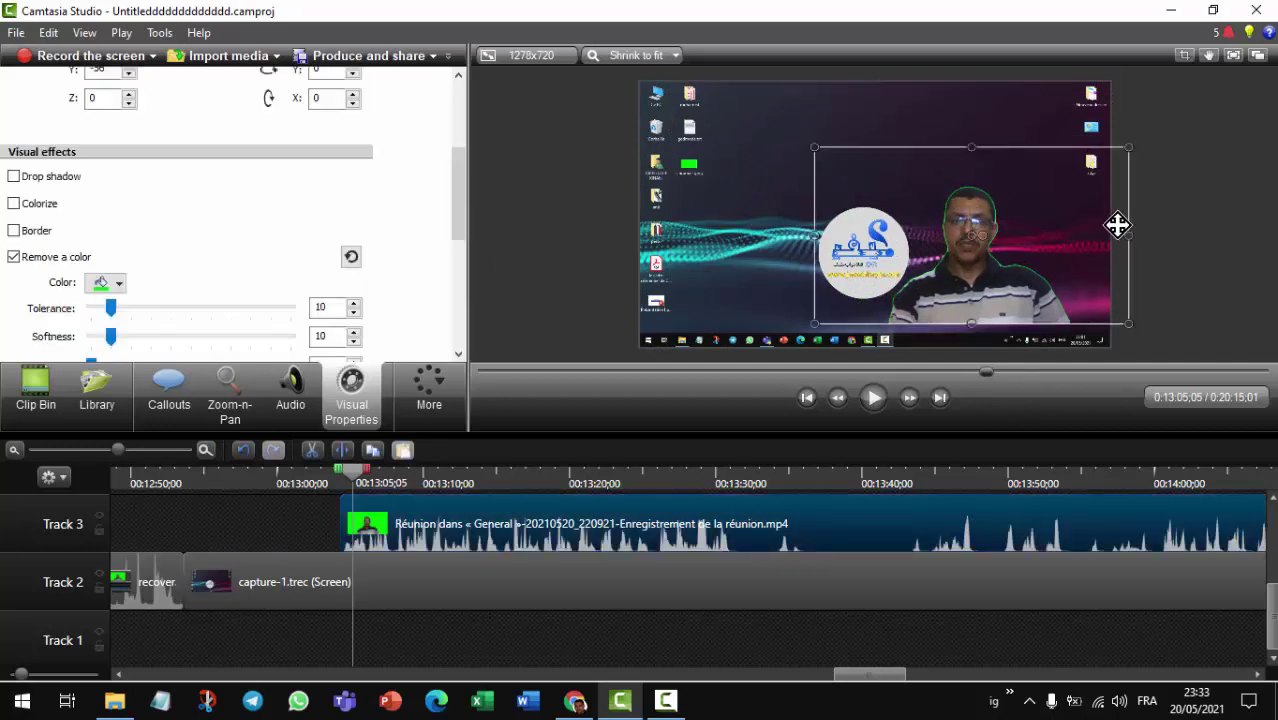
pyautogui.moveTo(1124, 147); pyautogui.dragTo(1108, 158)
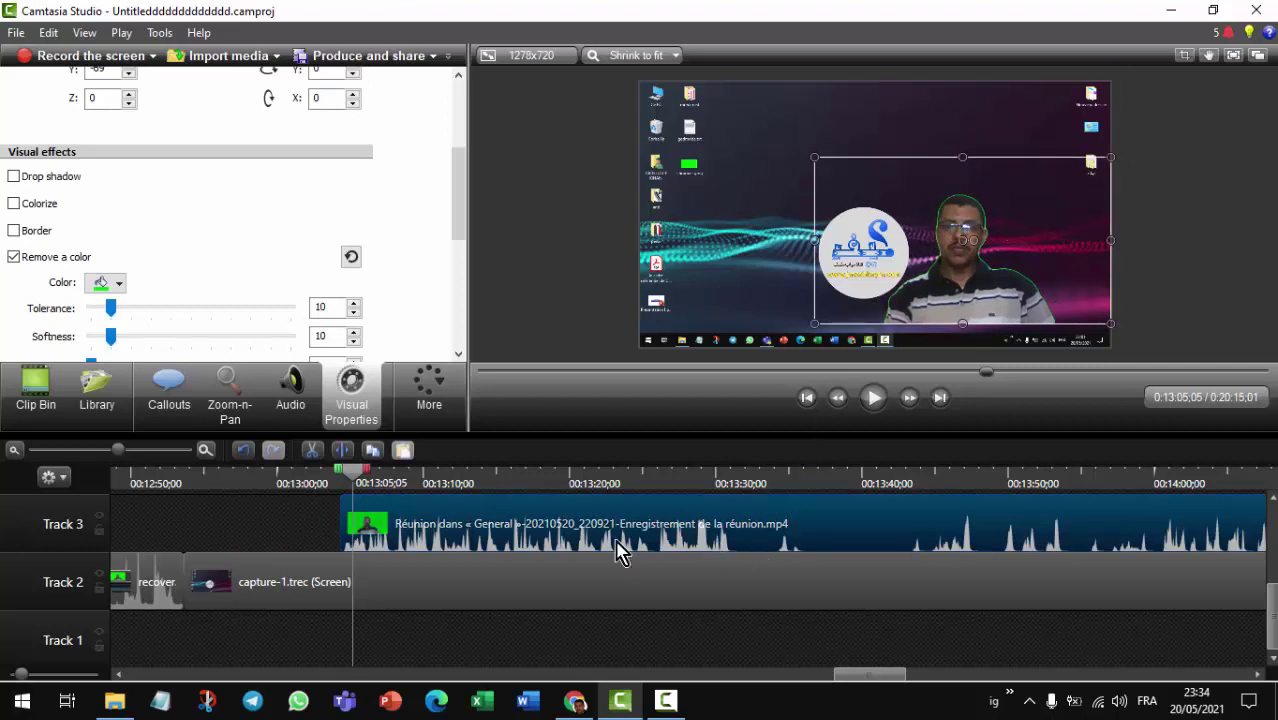
pyautogui.click(876, 398)
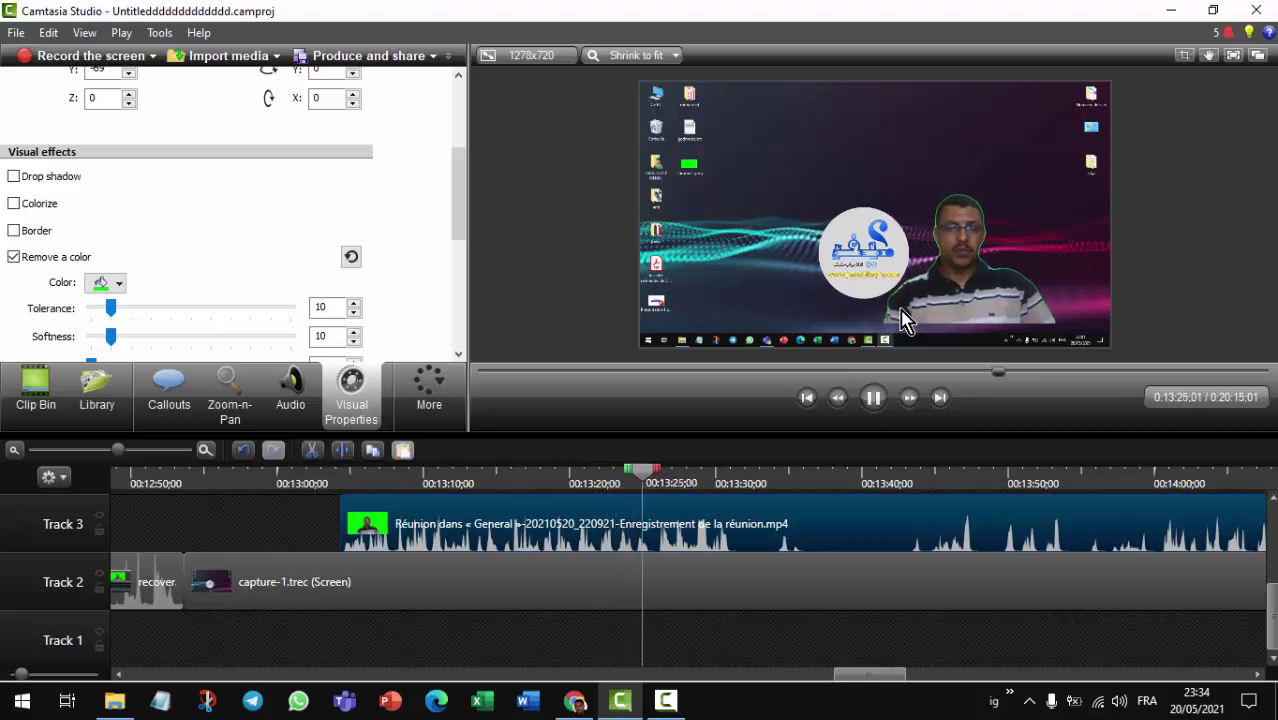
pyautogui.click(878, 400)
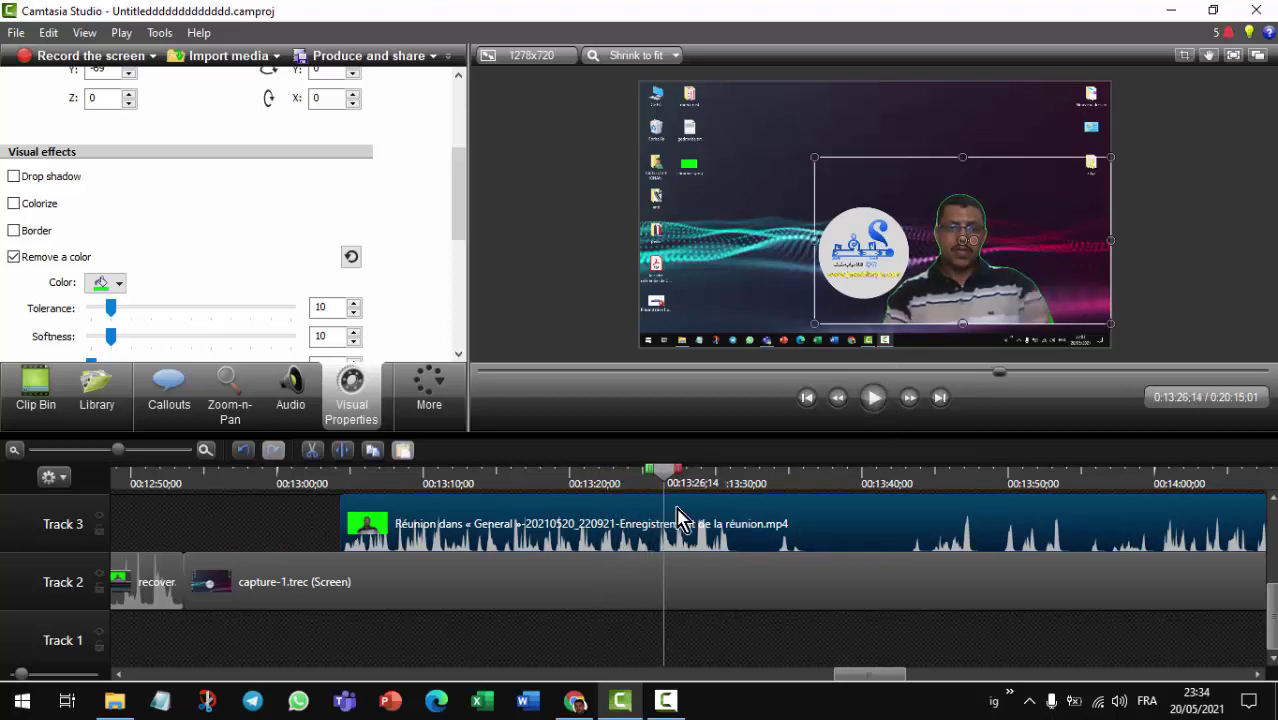